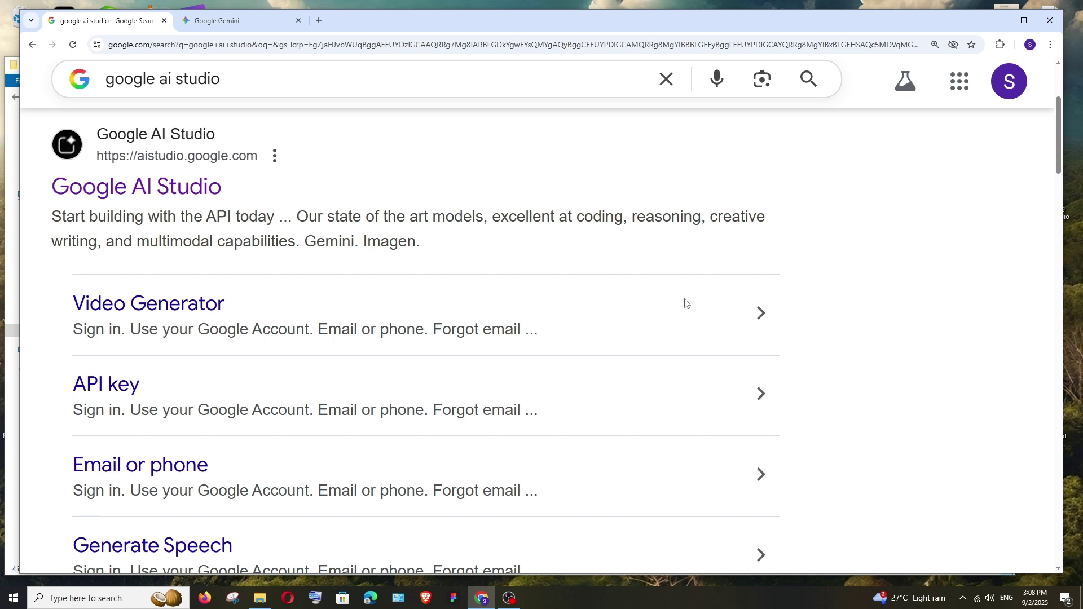
Open the Google AI Studio search result, landing on a new Gemini 2.5 Pro chat
click(137, 195)
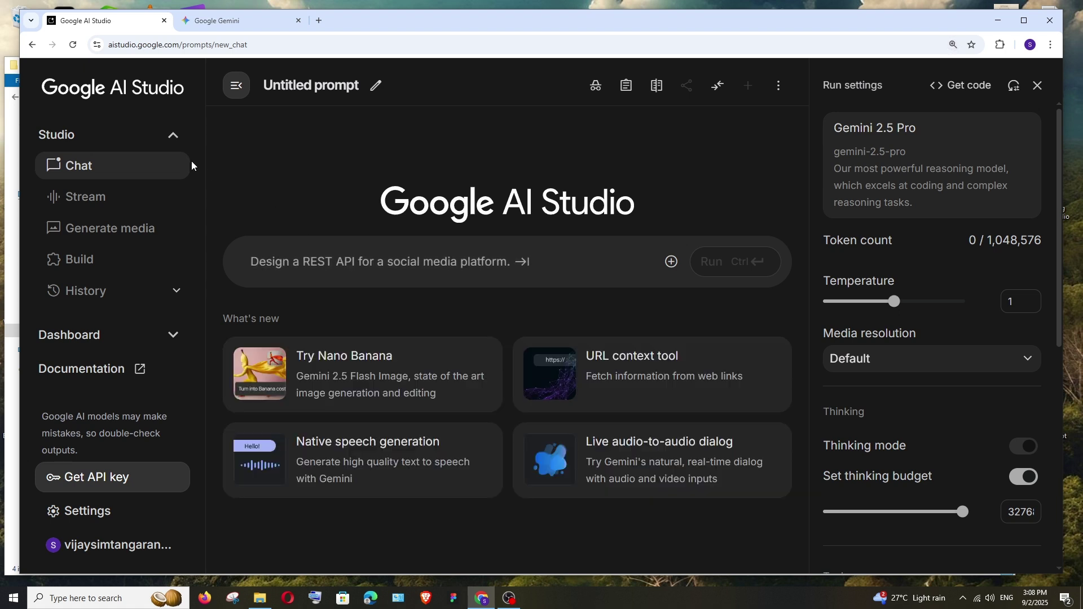
Collapse and re-expand the Studio sidebar section, then go to Generate media
click(122, 140)
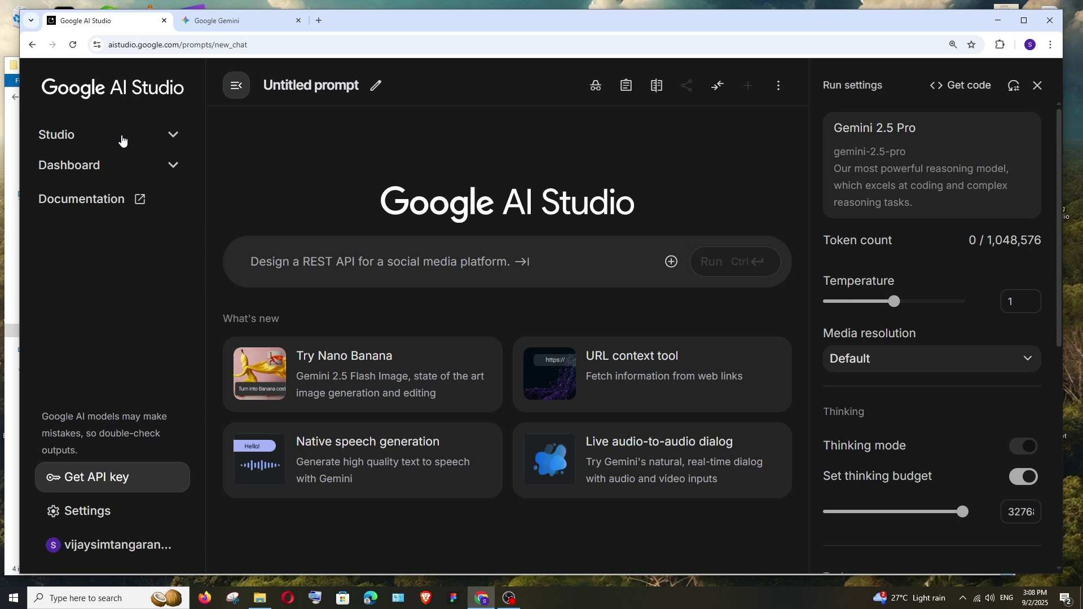
click(122, 141)
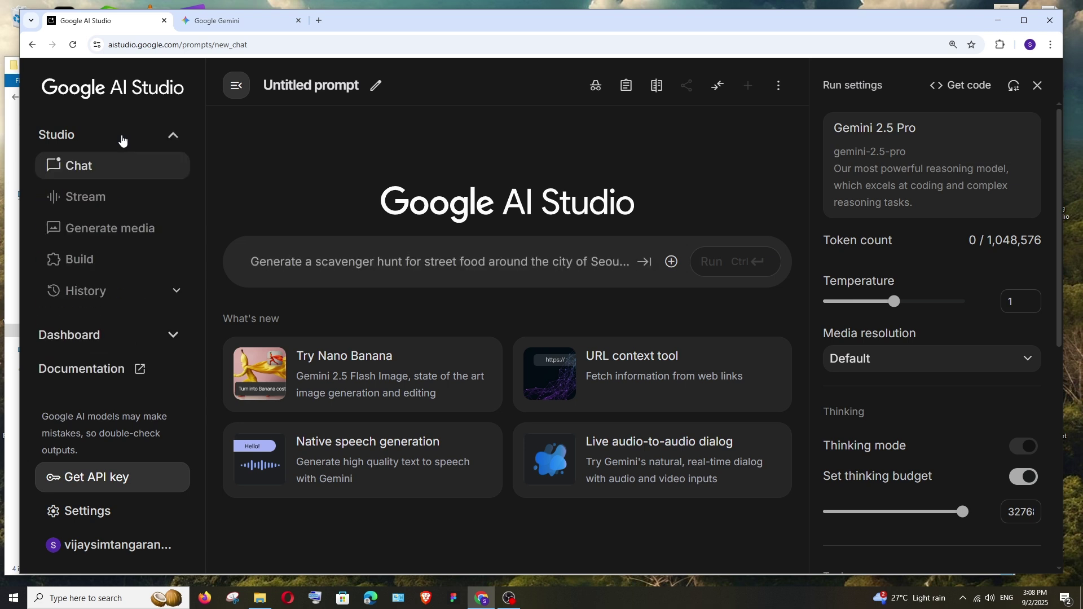
click(113, 230)
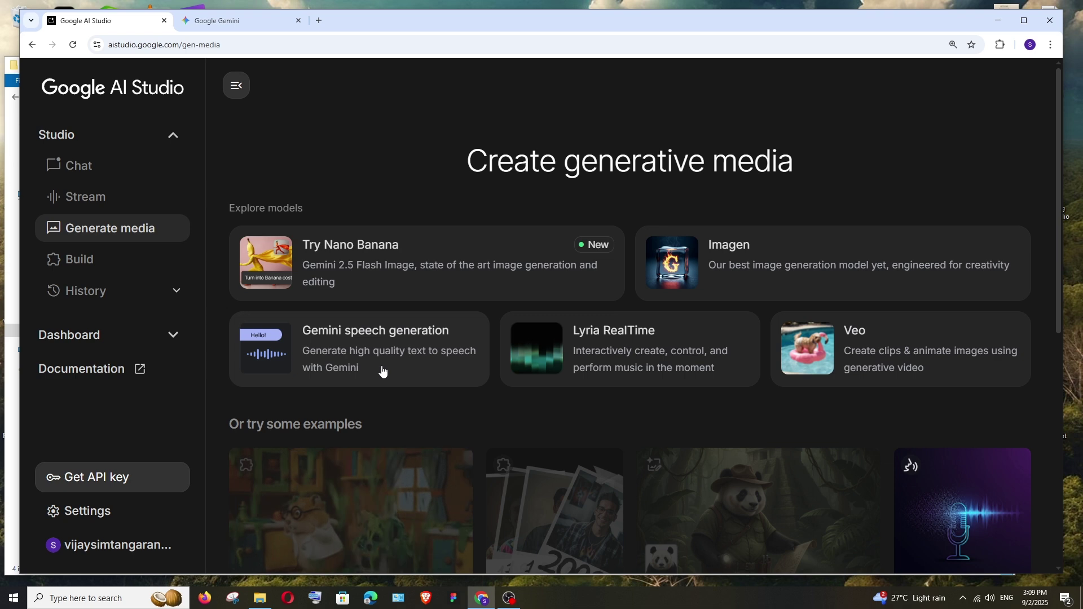
Open the Gemini speech generation card from the media gallery
click(315, 350)
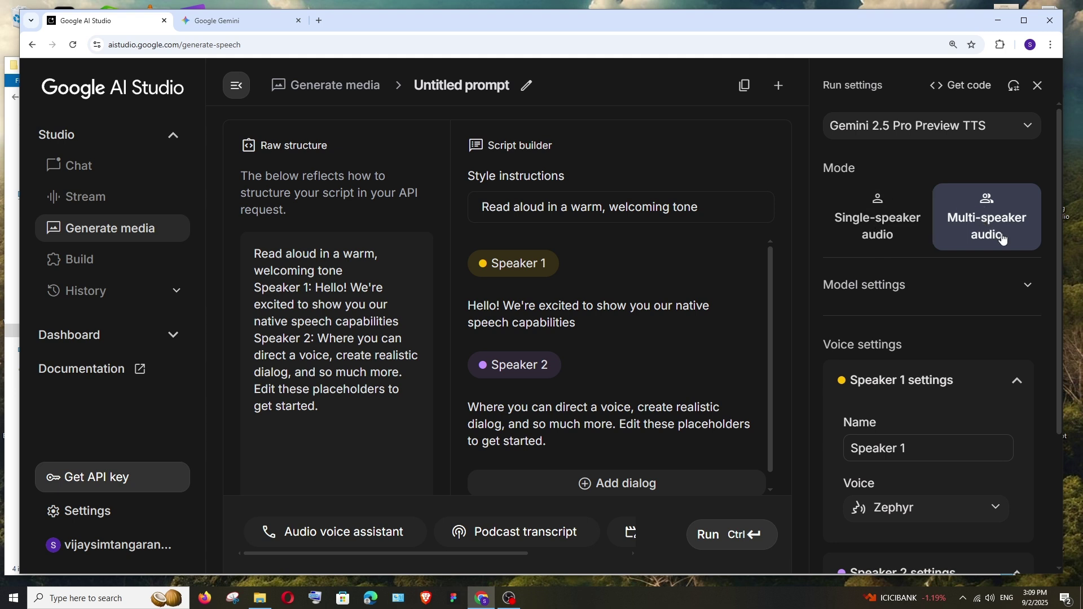
scroll(728, 267, down, 1)
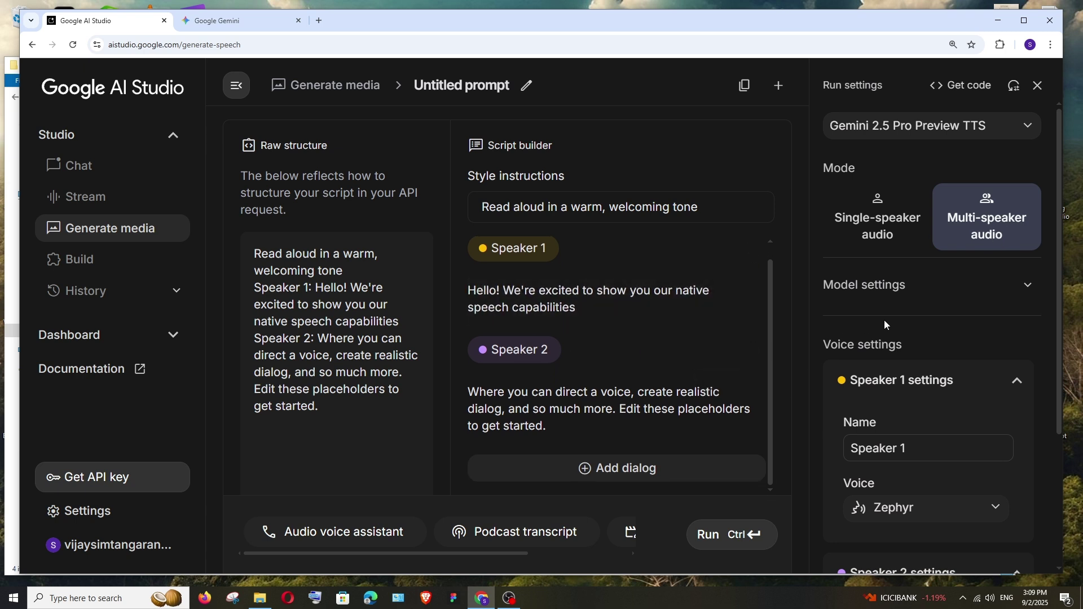
Switch to Single-speaker audio, adjust page zoom, and hide the navigation sidebar
click(865, 227)
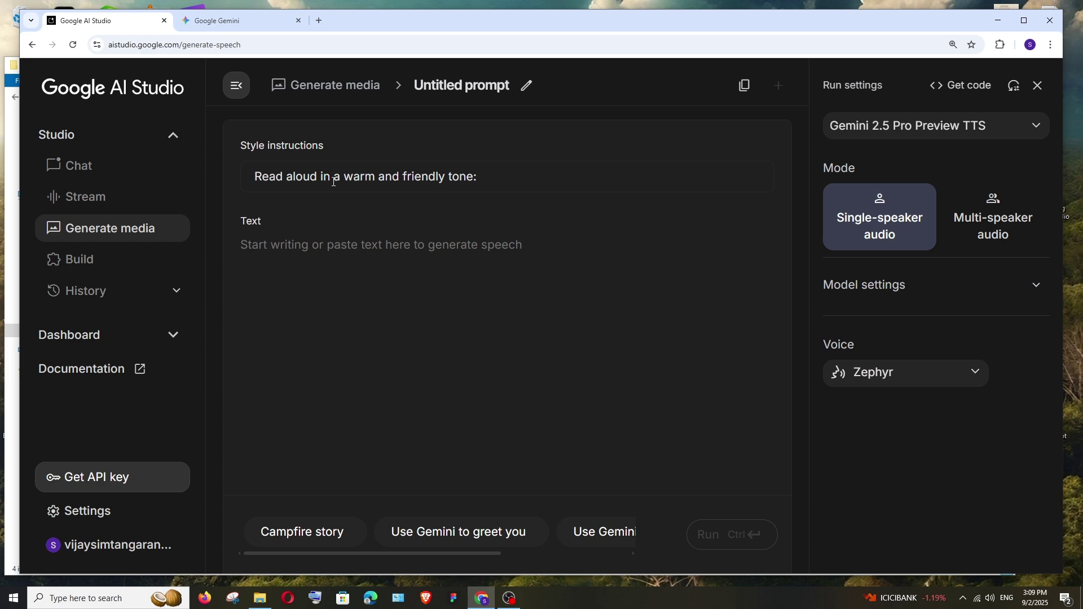
key(ctrl+plus)
key(ctrl+plus)
key(ctrl+minus)
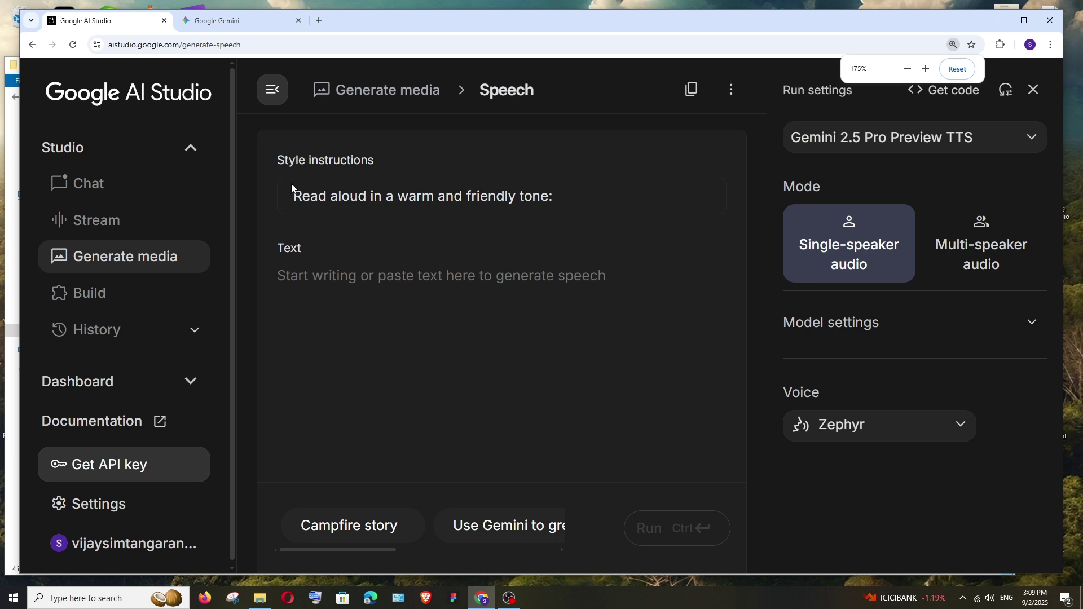
click(273, 88)
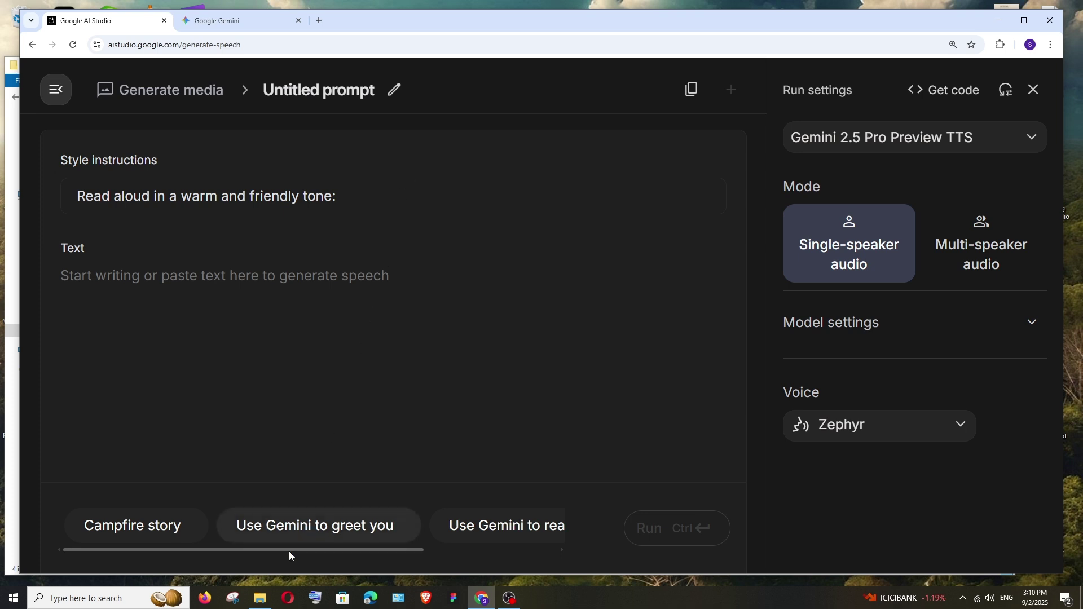
mouse_move(296, 549)
mouse_down()
mouse_move(429, 552)
mouse_move(294, 505)
mouse_up()
drag(348, 551, 463, 554)
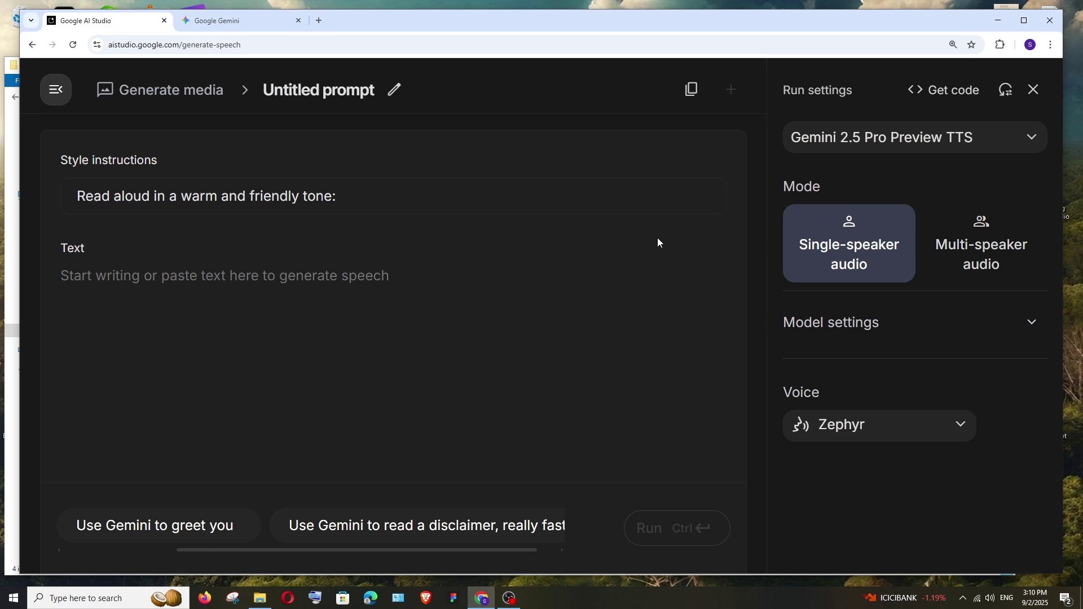
Keep Gemini 2.5 Pro Preview TTS and expand Model settings showing temperature 1
click(857, 142)
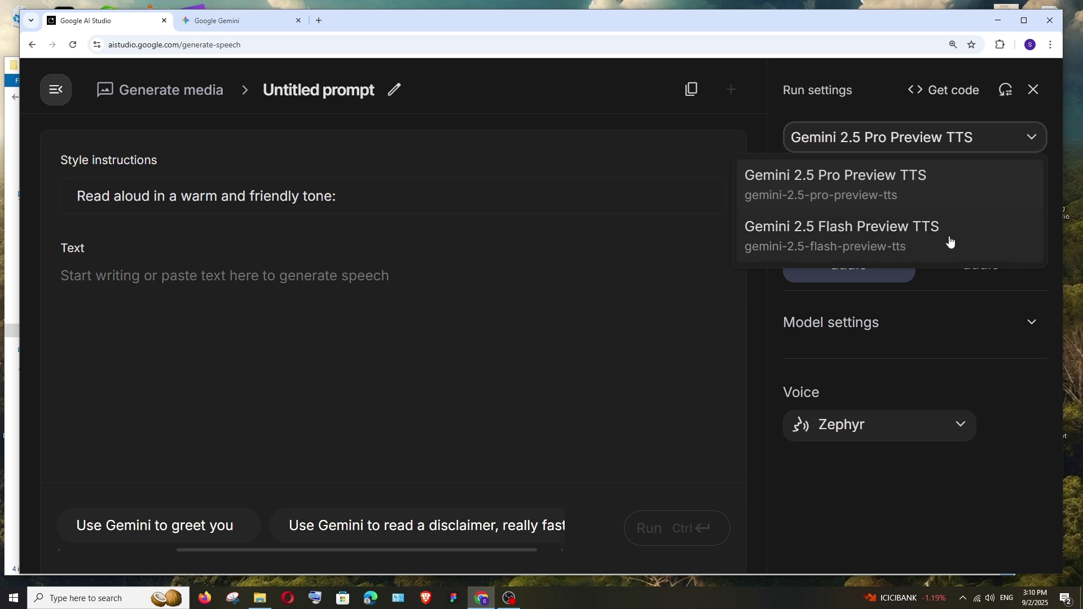
click(886, 181)
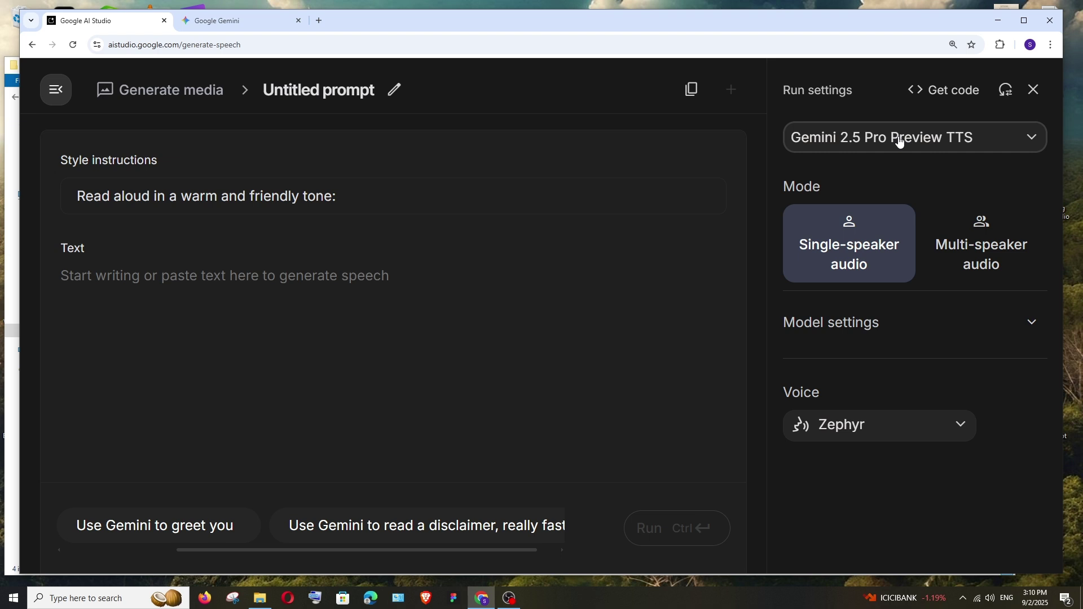
click(900, 141)
click(881, 182)
click(839, 330)
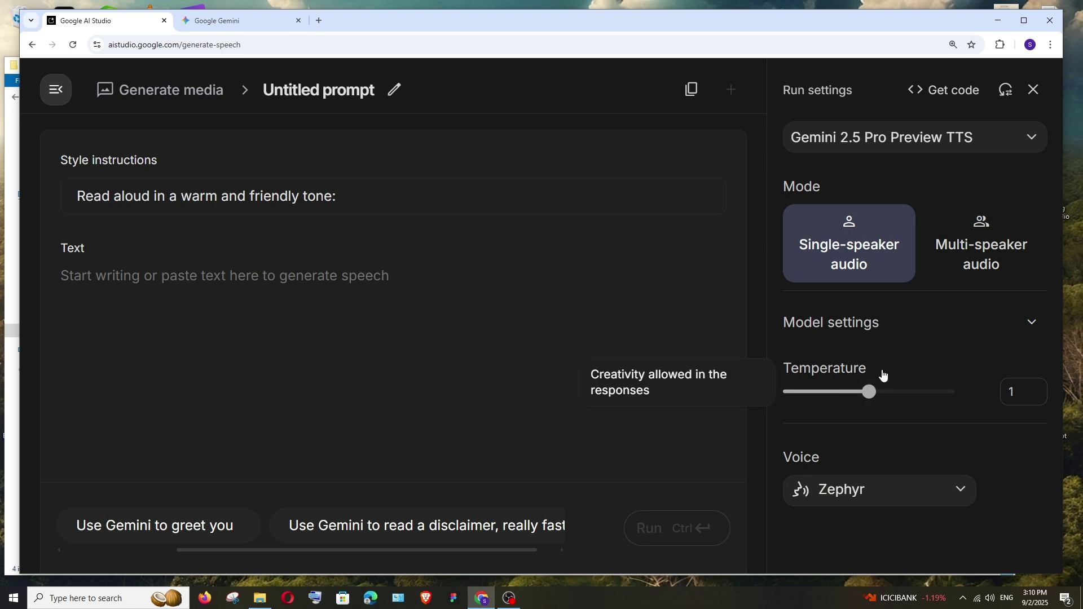
key(ctrl+minus)
key(ctrl+plus)
Preview the Charon and Zephyr voices, then choose Charon
click(922, 370)
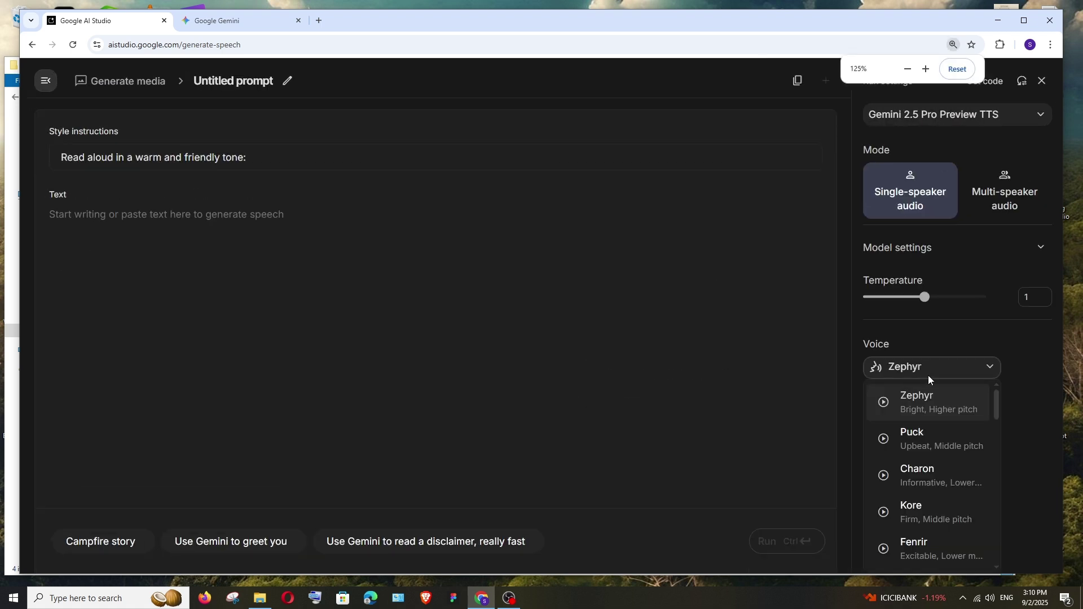
scroll(943, 410, down, 2)
scroll(966, 425, down, 2)
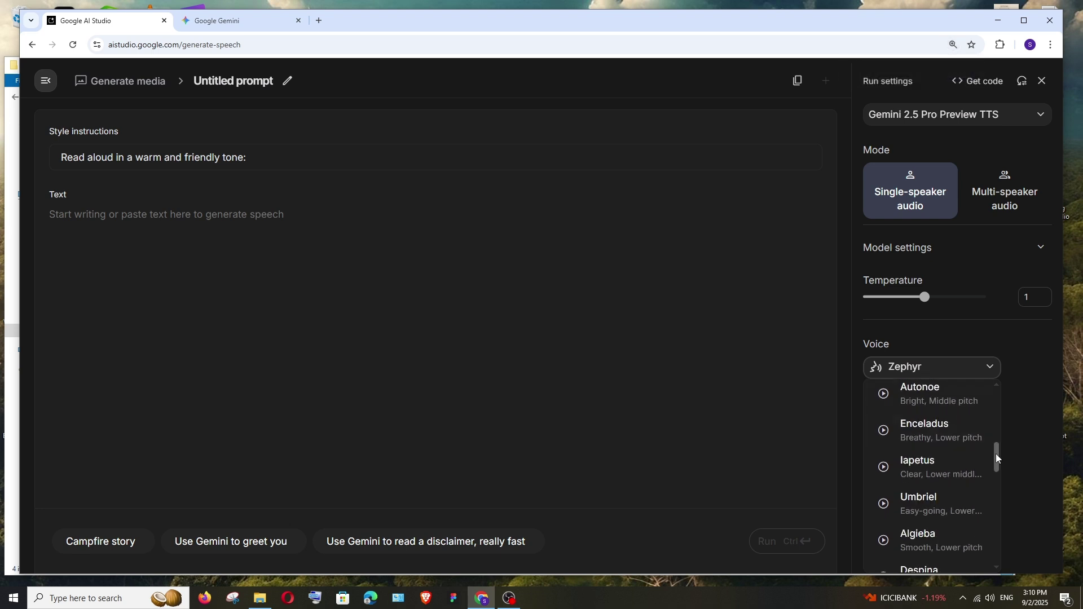
mouse_move(995, 458)
mouse_down()
mouse_move(1010, 569)
mouse_move(1003, 397)
mouse_up()
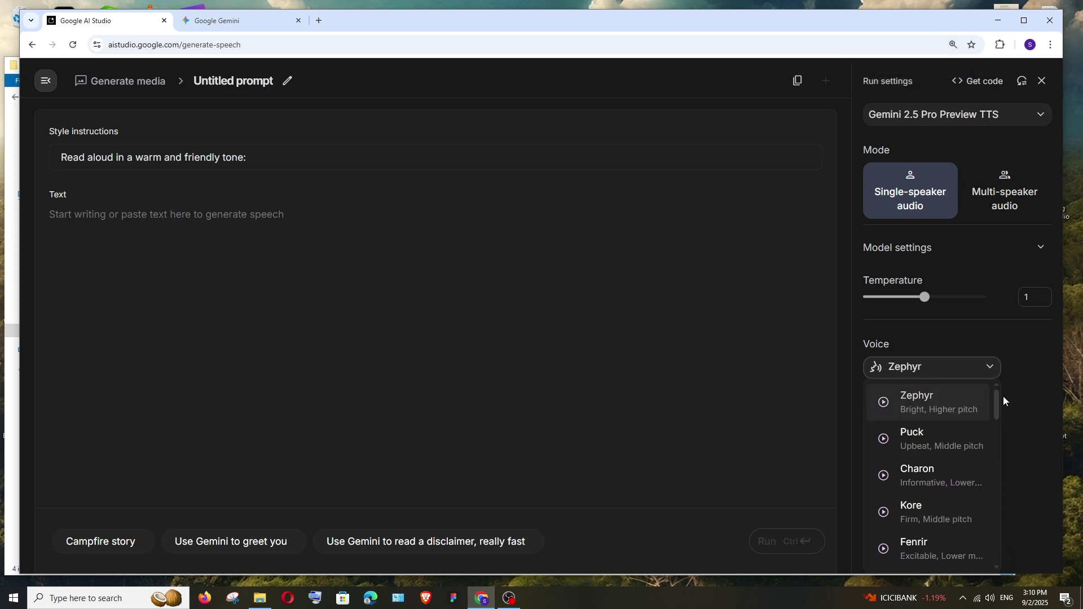
click(882, 476)
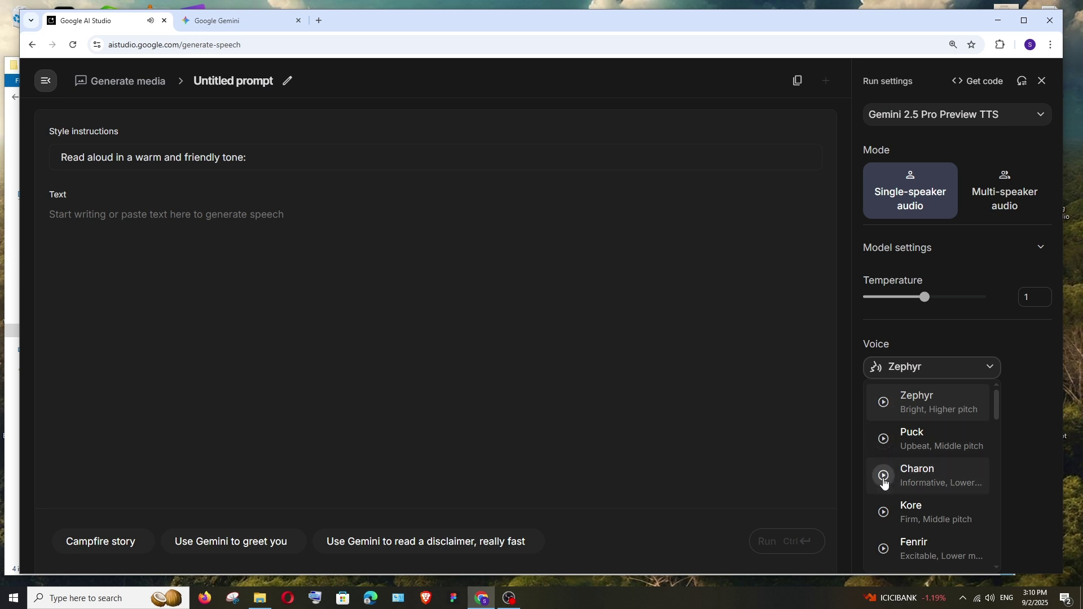
click(888, 406)
click(948, 480)
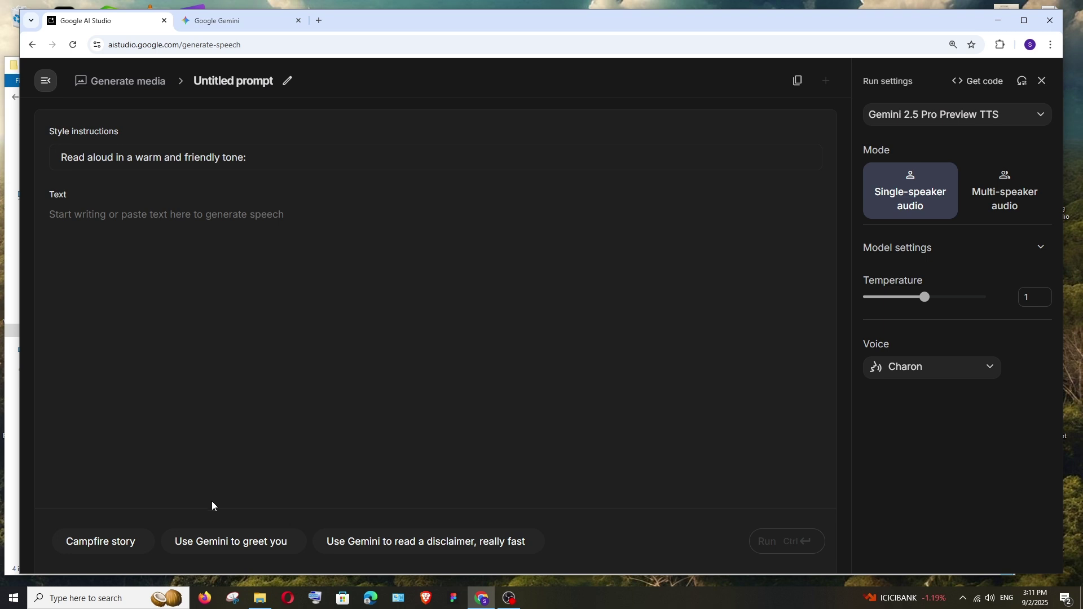
Load the Campfire story example and review its scary style instructions and story text
click(120, 541)
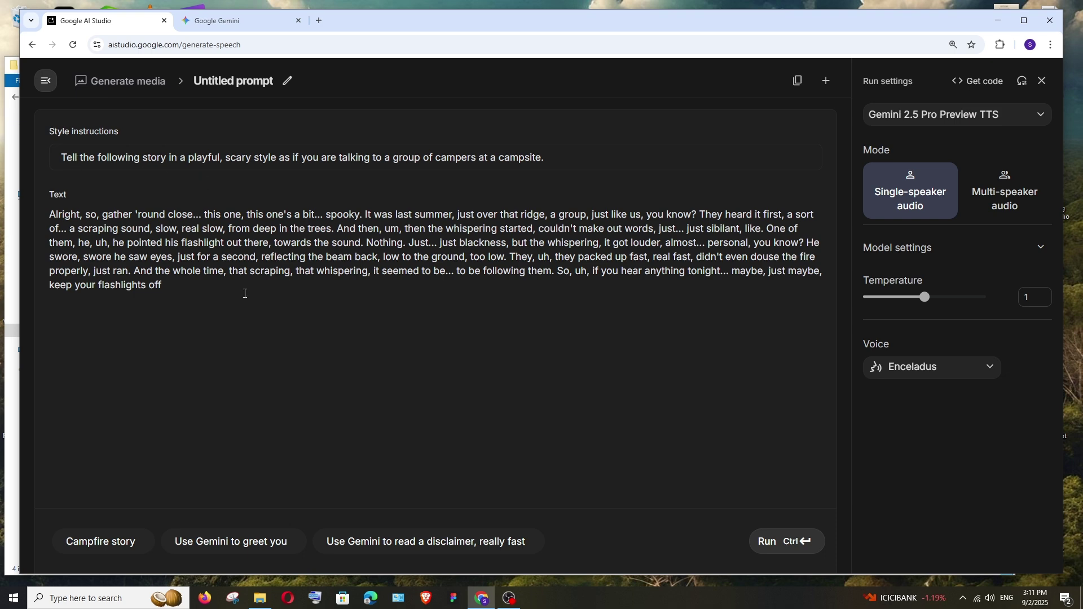
key(ctrl+plus)
key(ctrl+plus)
key(ctrl+plus)
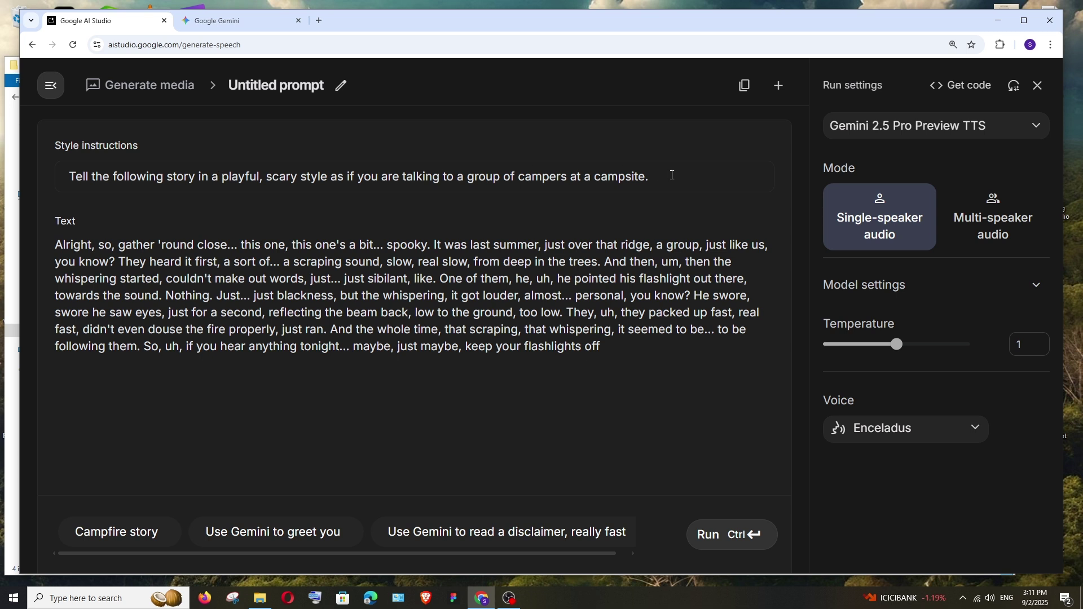
drag(671, 174, 400, 176)
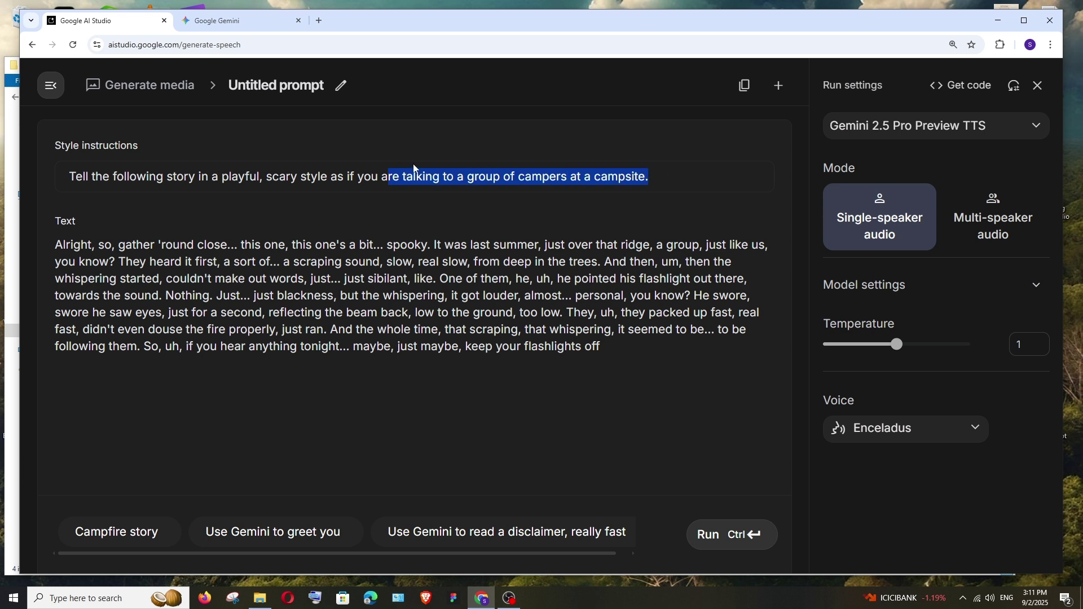
click(665, 177)
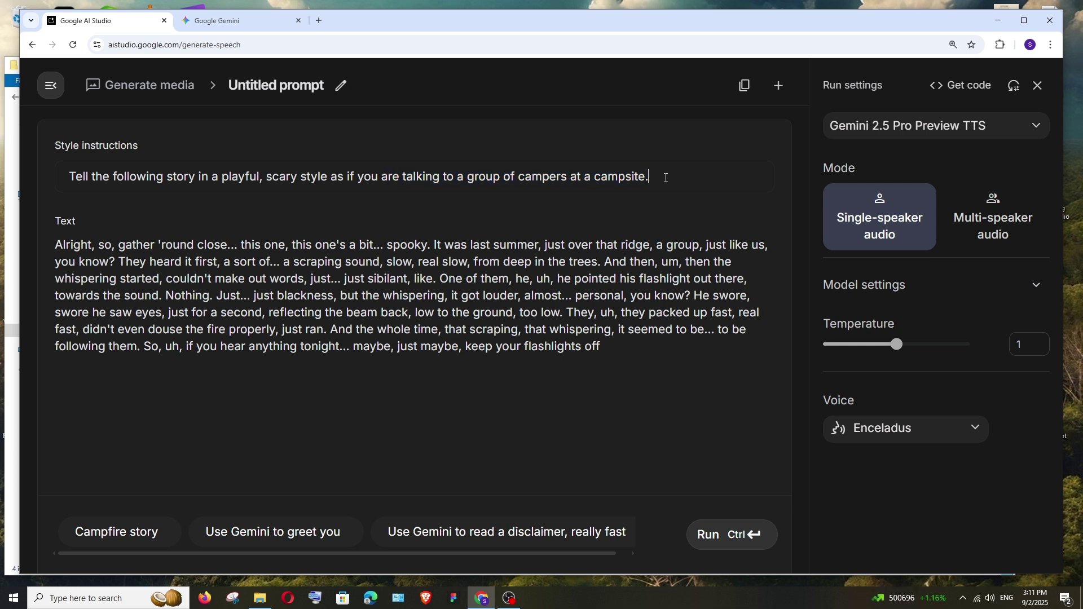
drag(56, 244, 586, 345)
click(613, 348)
Generate the campfire story audio clip and unmute it from its options menu
click(732, 542)
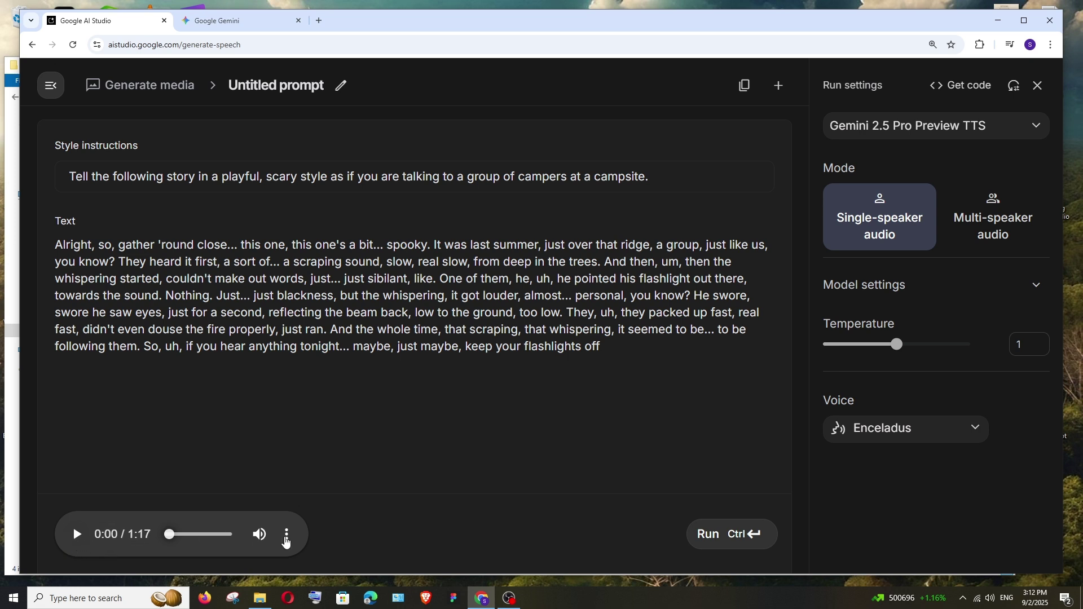
click(286, 540)
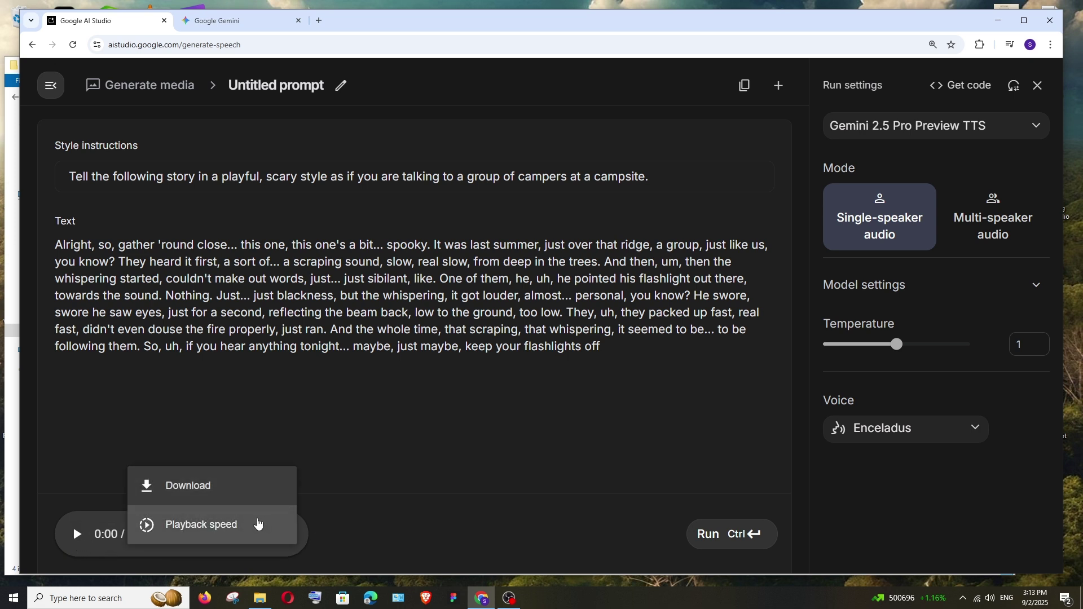
click(259, 546)
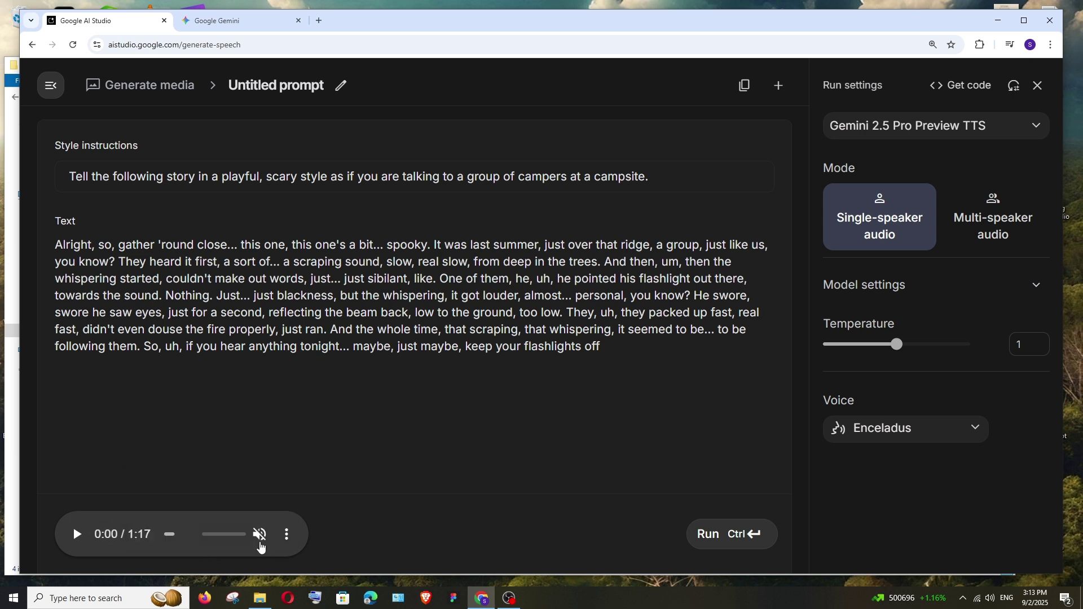
click(260, 542)
Play the story audio briefly, pause at 0:07, and download it as download.wav
click(76, 544)
click(76, 544)
click(287, 534)
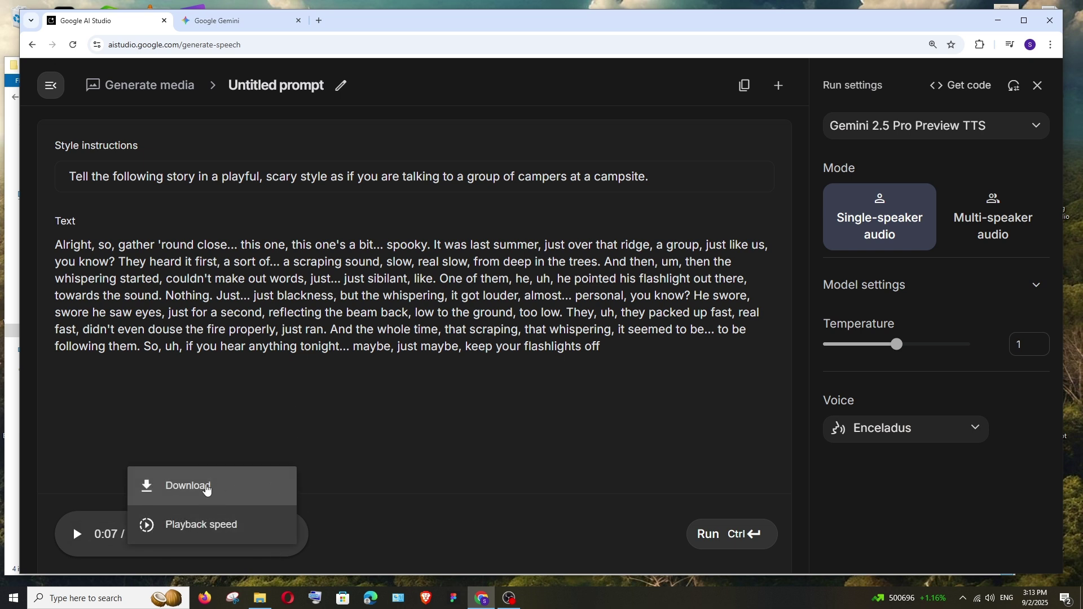
click(206, 490)
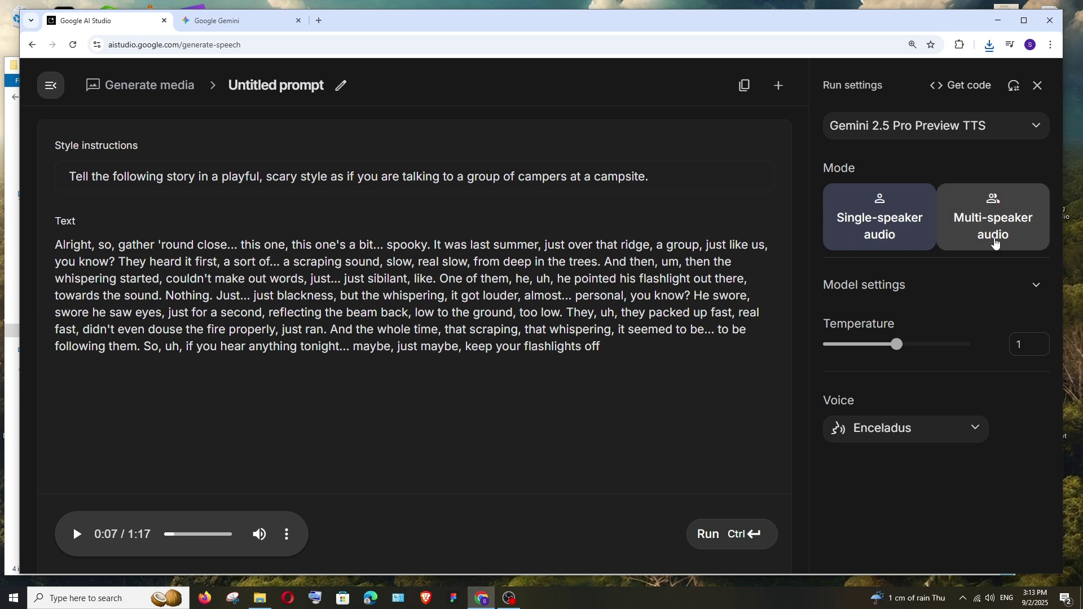
Switch speech generation to Multi-speaker audio and reset the page zoom
click(996, 244)
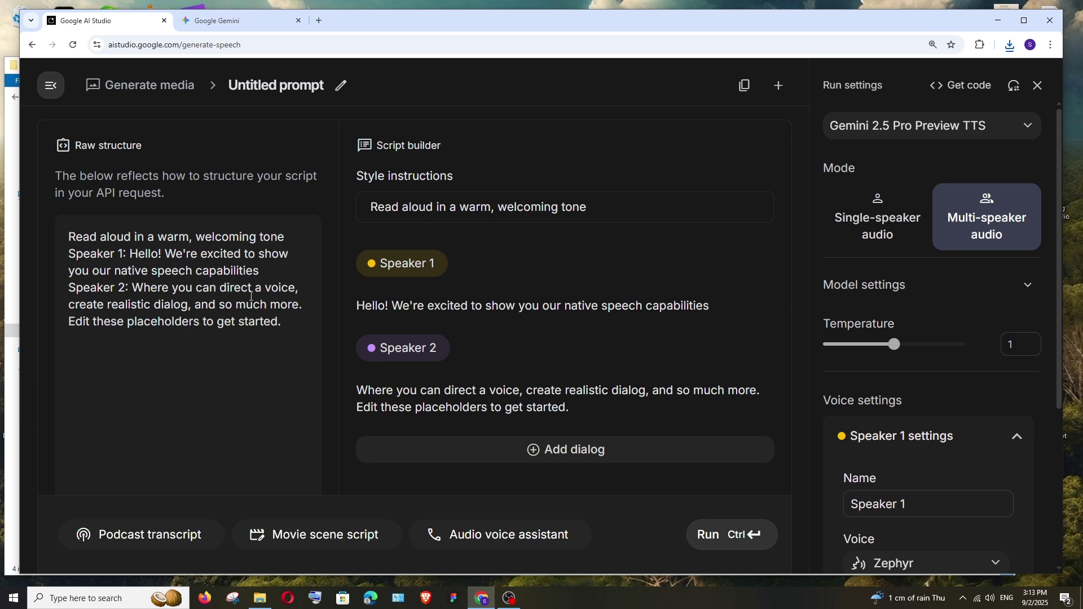
key(ctrl+minus)
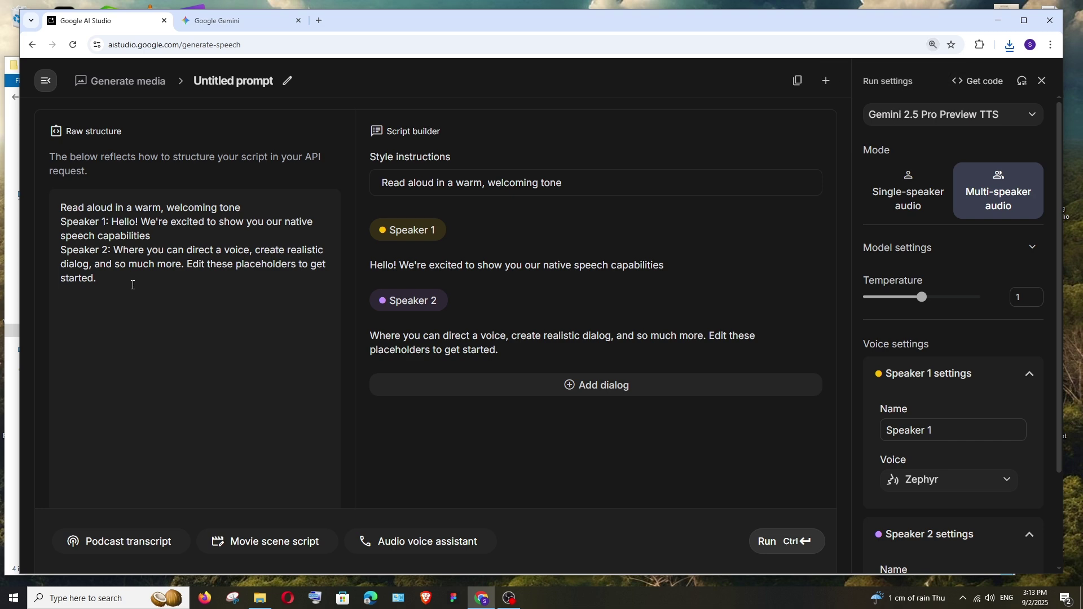
key(ctrl+plus)
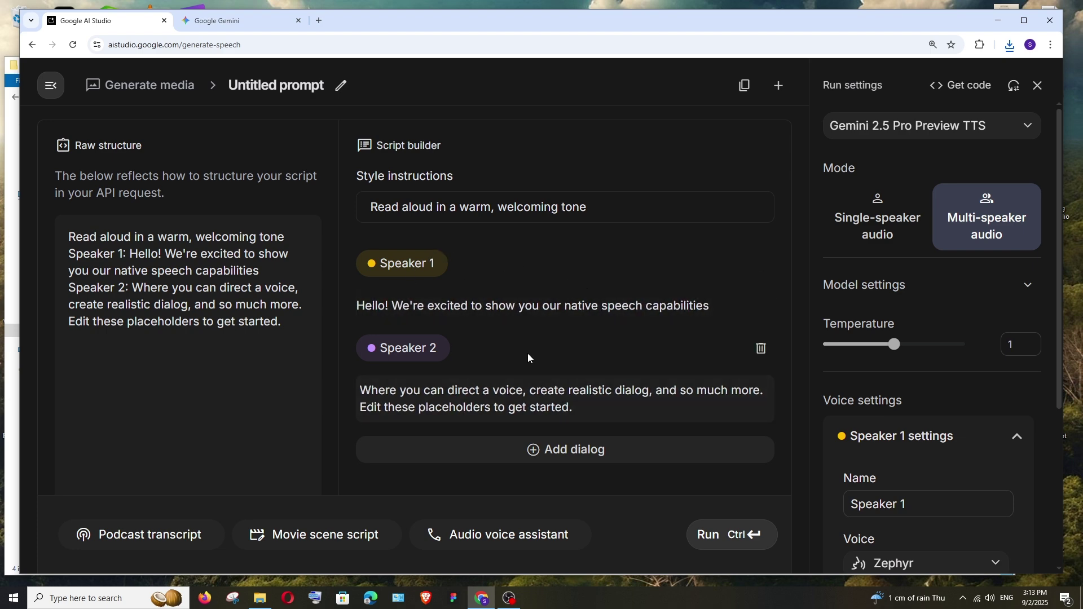
key(ctrl+minus)
key(ctrl+minus)
key(ctrl+minus)
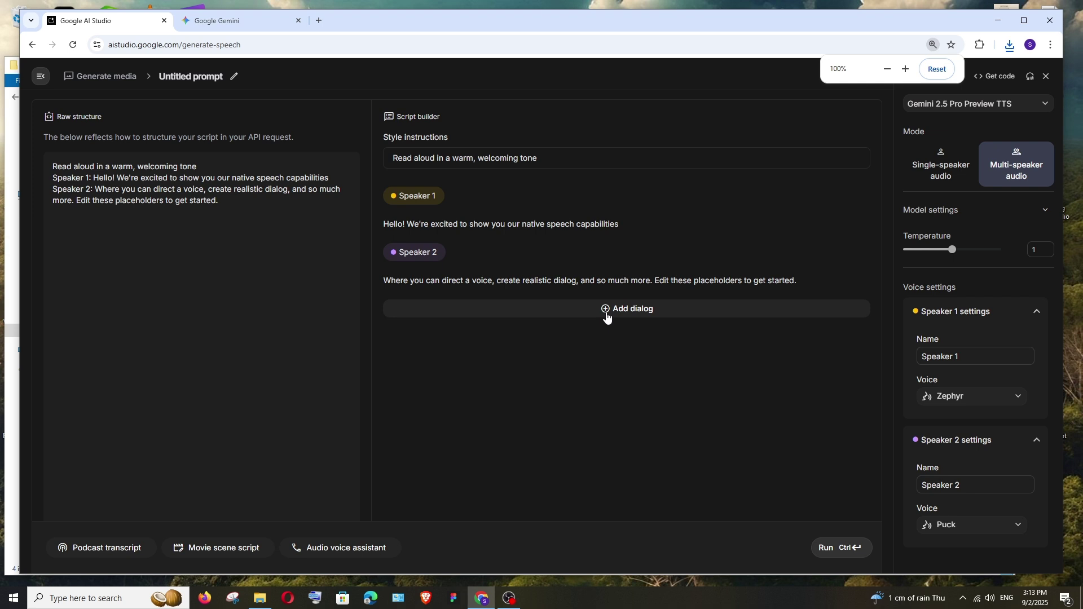
Add a Speaker 1 dialog line and erase its test text
click(607, 309)
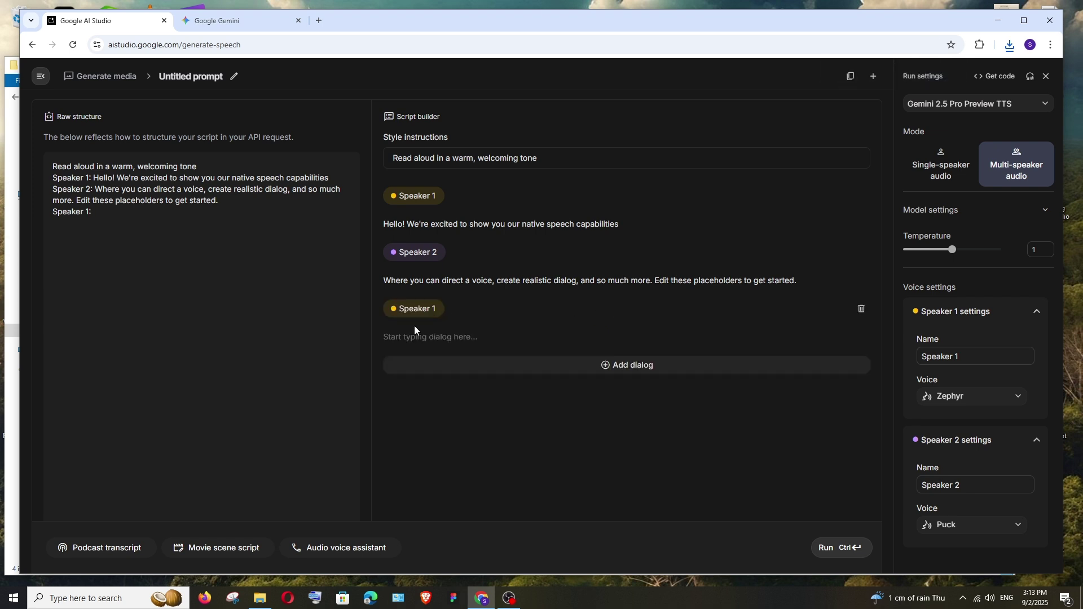
click(420, 338)
text(dfsf)
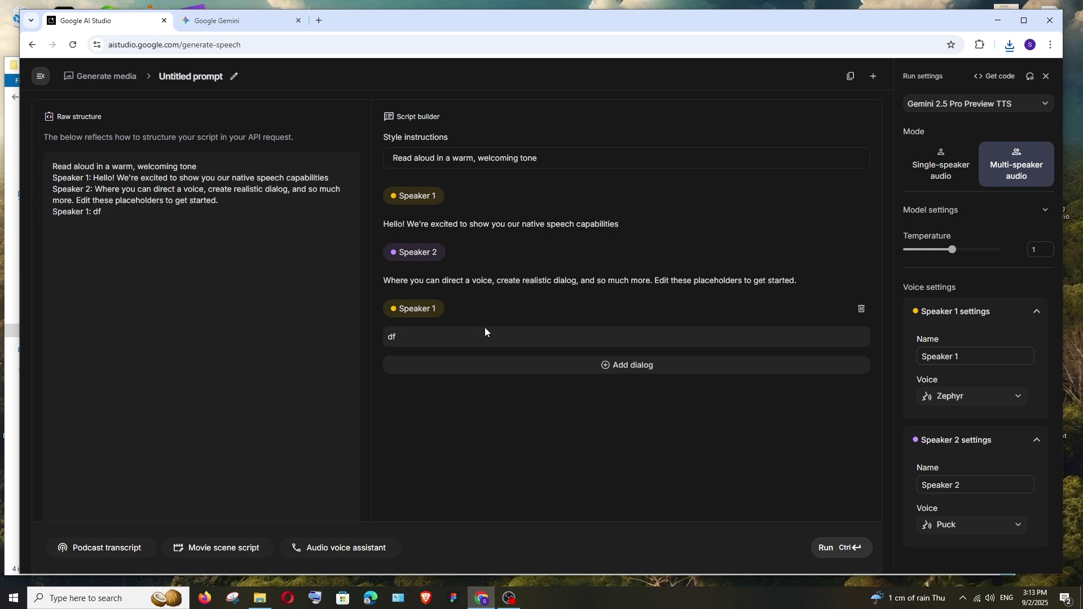
key(BackSpace)
key(BackSpace)
Add a Speaker 2 line, then delete the extra dialog rows with the trash icons
click(598, 366)
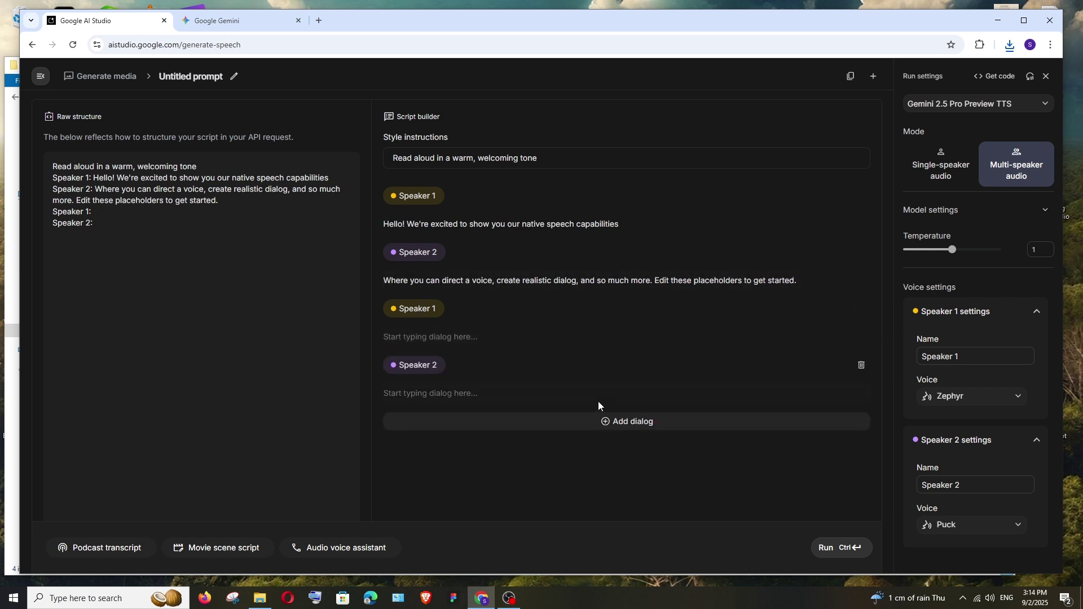
click(603, 422)
click(862, 422)
click(862, 364)
click(861, 309)
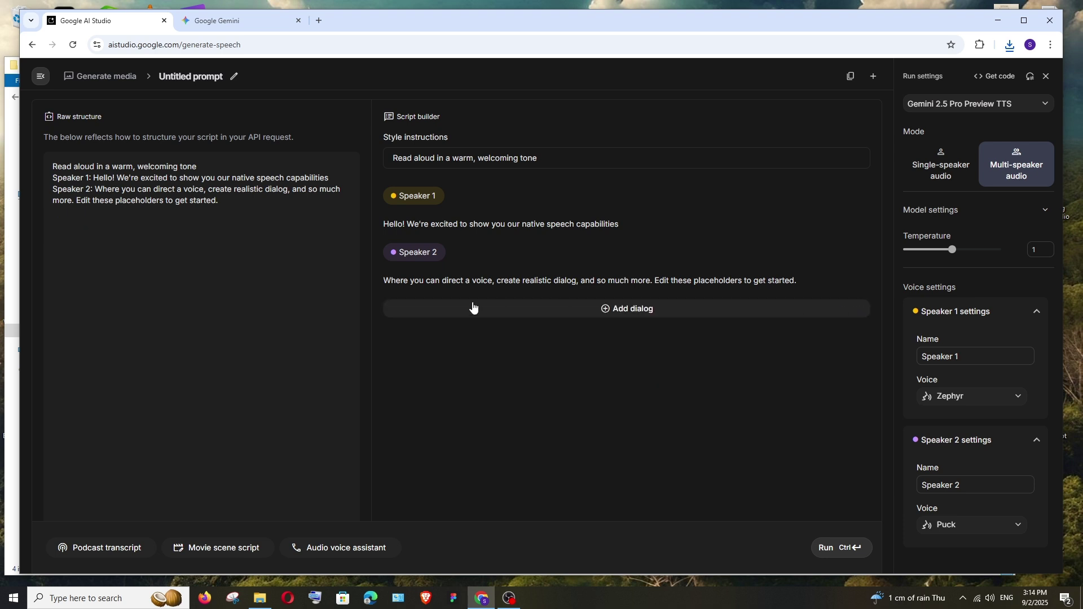
key(ctrl+plus)
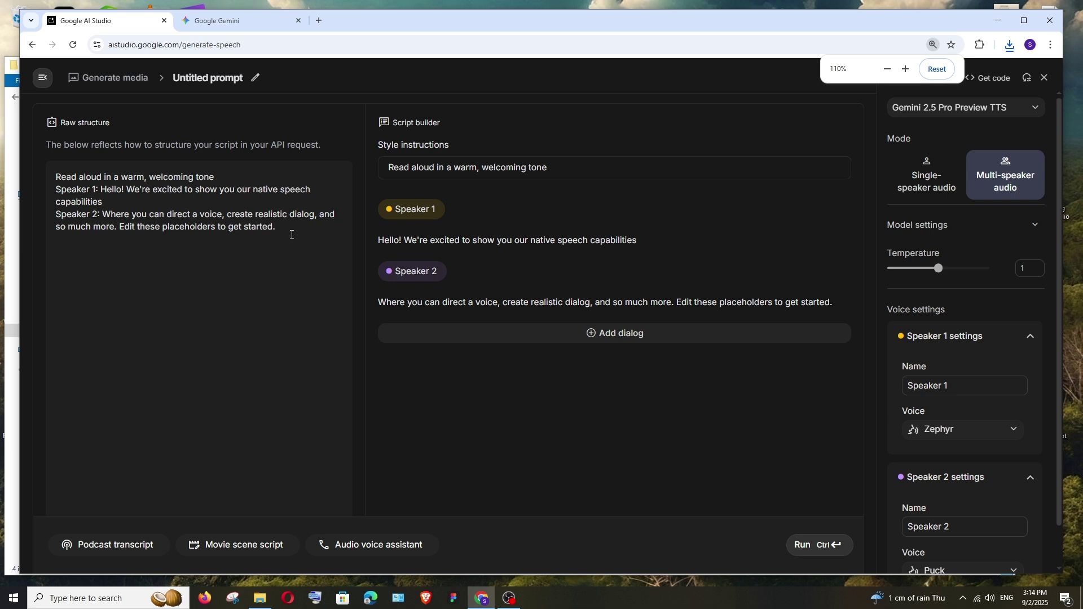
click(291, 235)
key(ctrl+a)
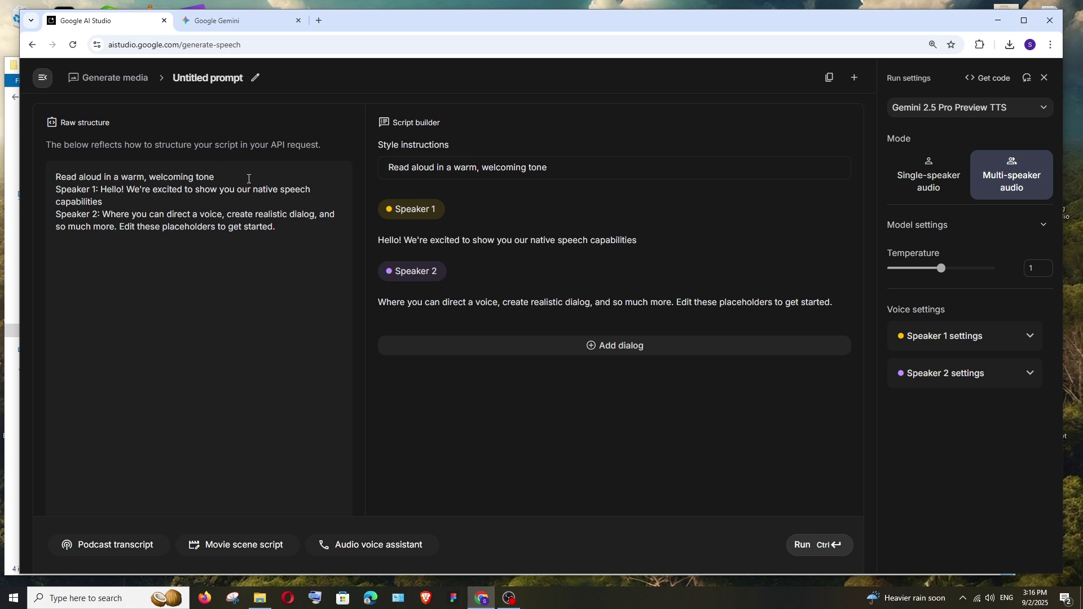
click(559, 170)
text(gdgdg)
key(BackSpace)
key(BackSpace)
key(BackSpace)
key(BackSpace)
key(BackSpace)
click(515, 243)
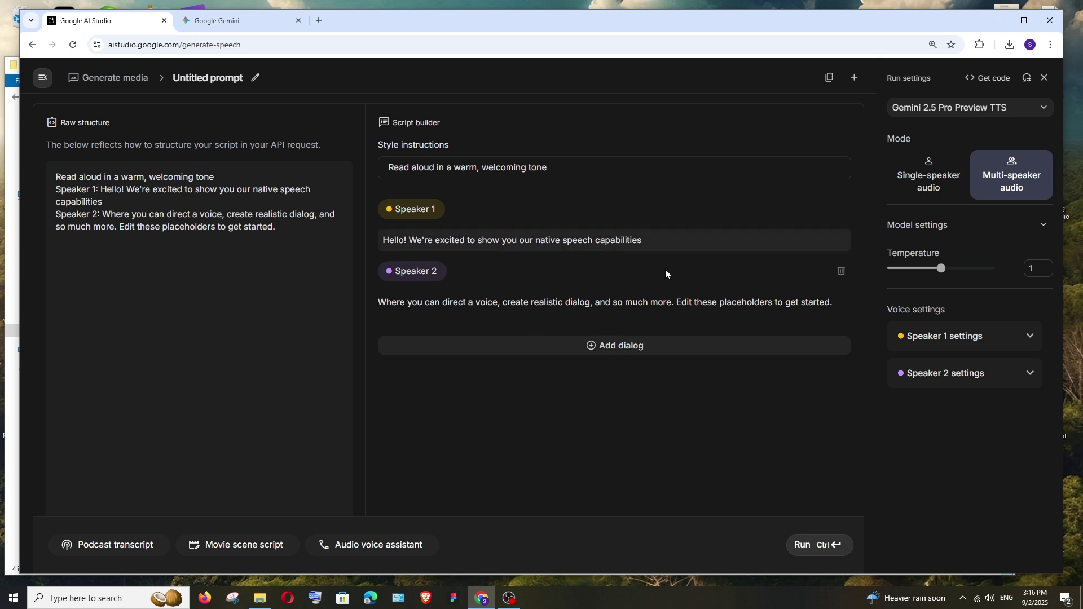
click(660, 244)
text(fdf)
key(BackSpace)
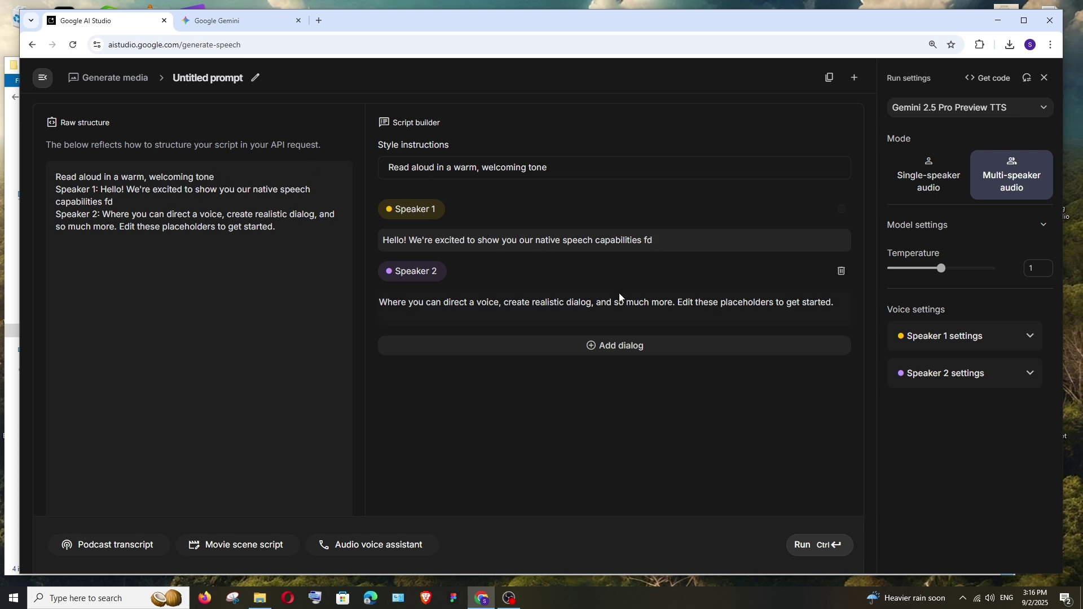
key(BackSpace)
key(BackSpace)
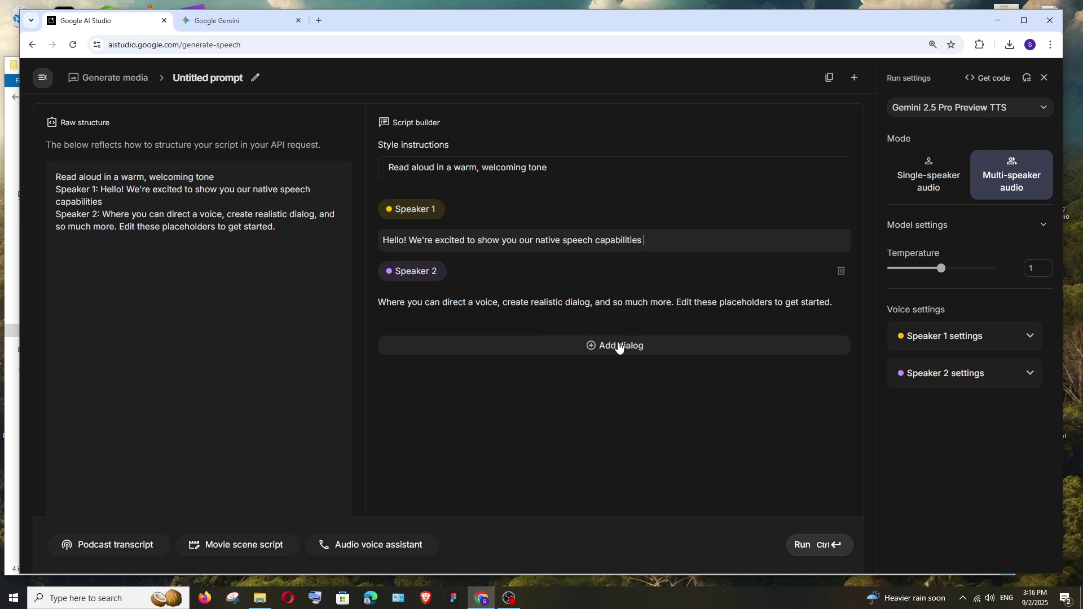
click(601, 345)
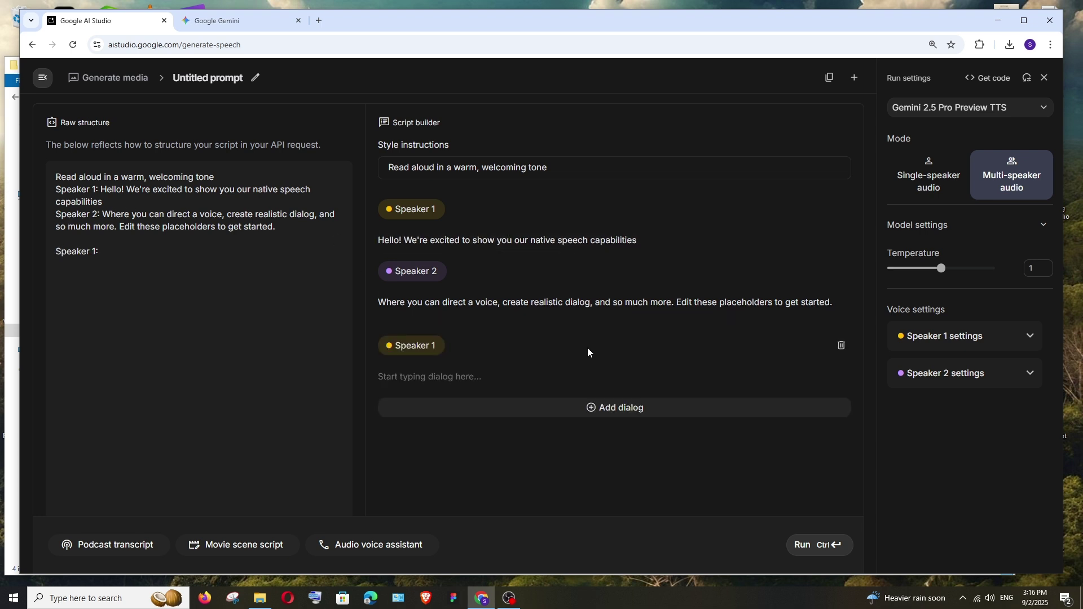
click(411, 383)
text(gdfd)
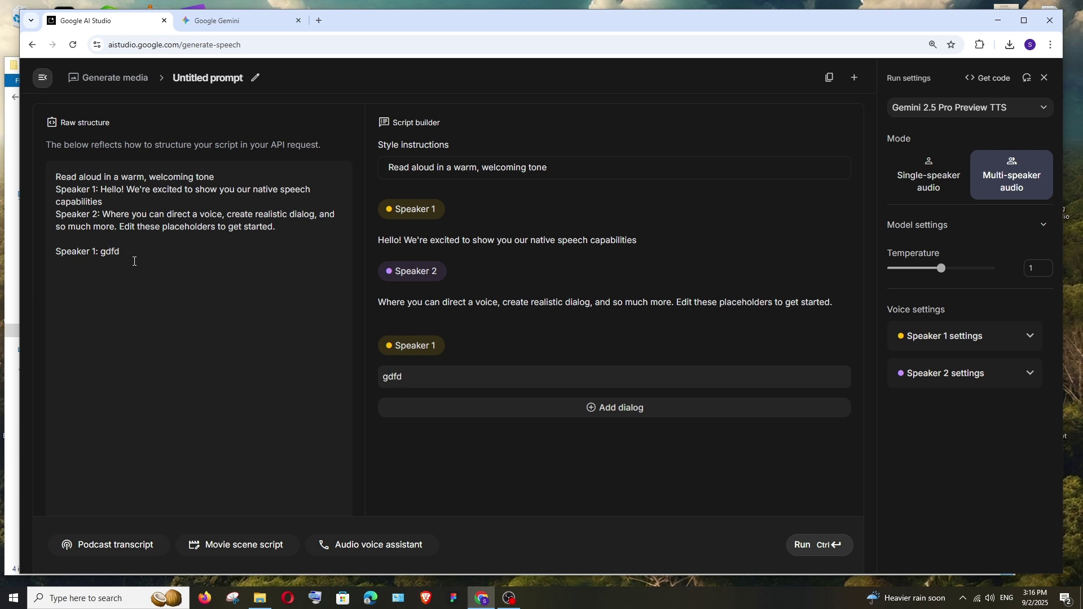
key(BackSpace)
key(BackSpace)
key(BackSpace)
key(BackSpace)
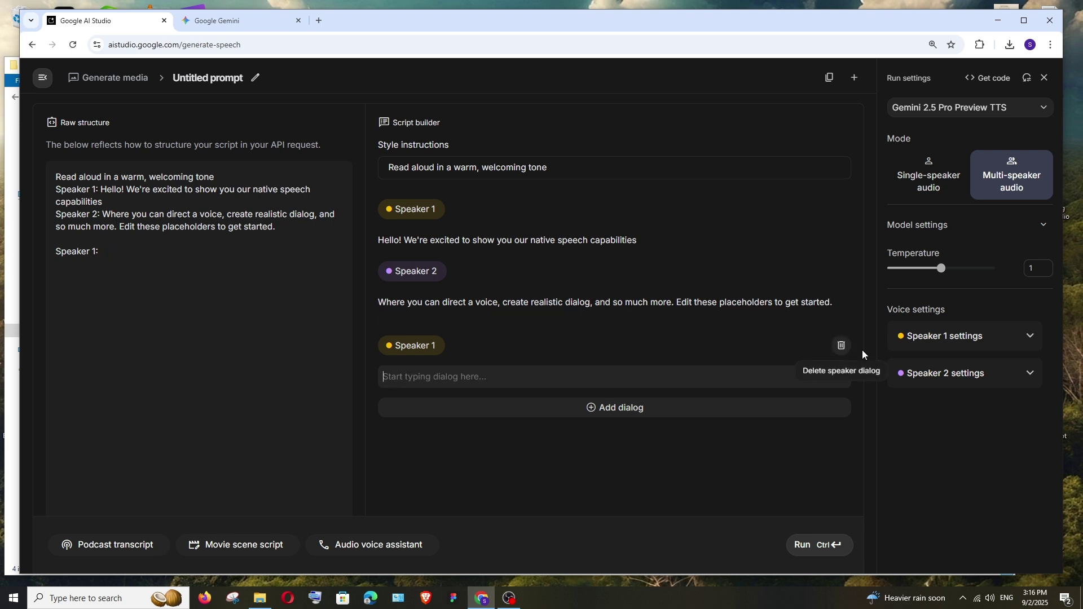
click(841, 346)
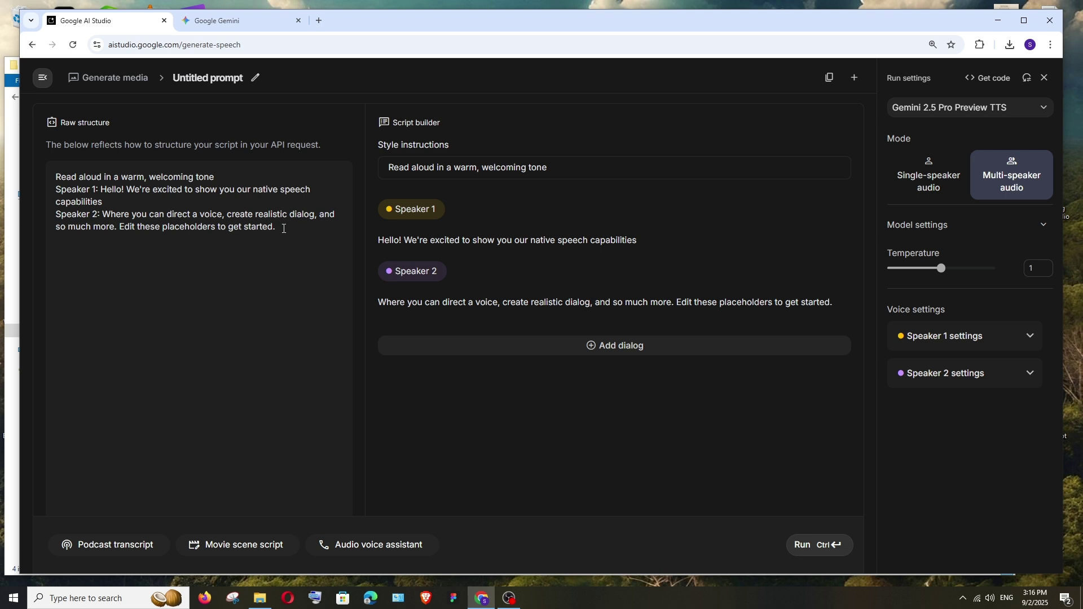
Paste a copy of the Speaker 2 line as a third line, relabelled Speaker 1
drag(283, 228, 52, 209)
key(ctrl+c)
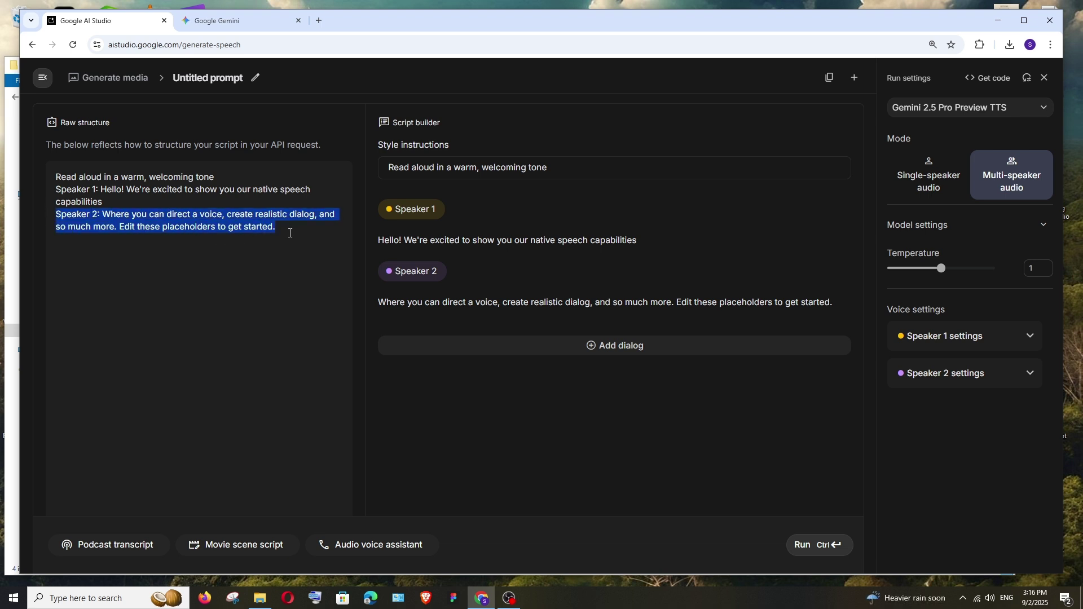
click(296, 231)
key(Return)
key(ctrl+v)
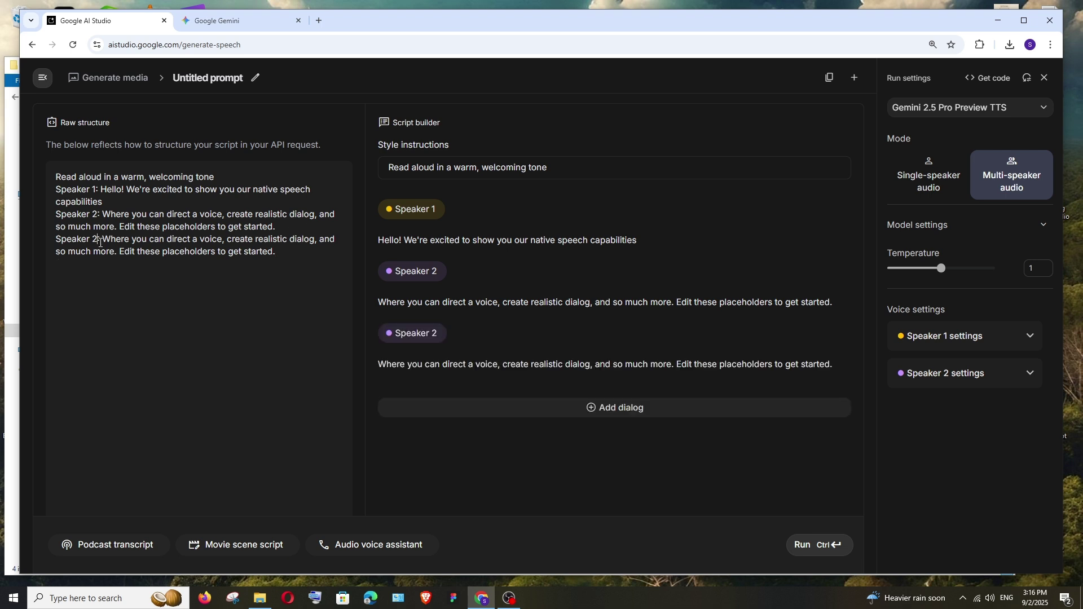
key(BackSpace)
text(3)
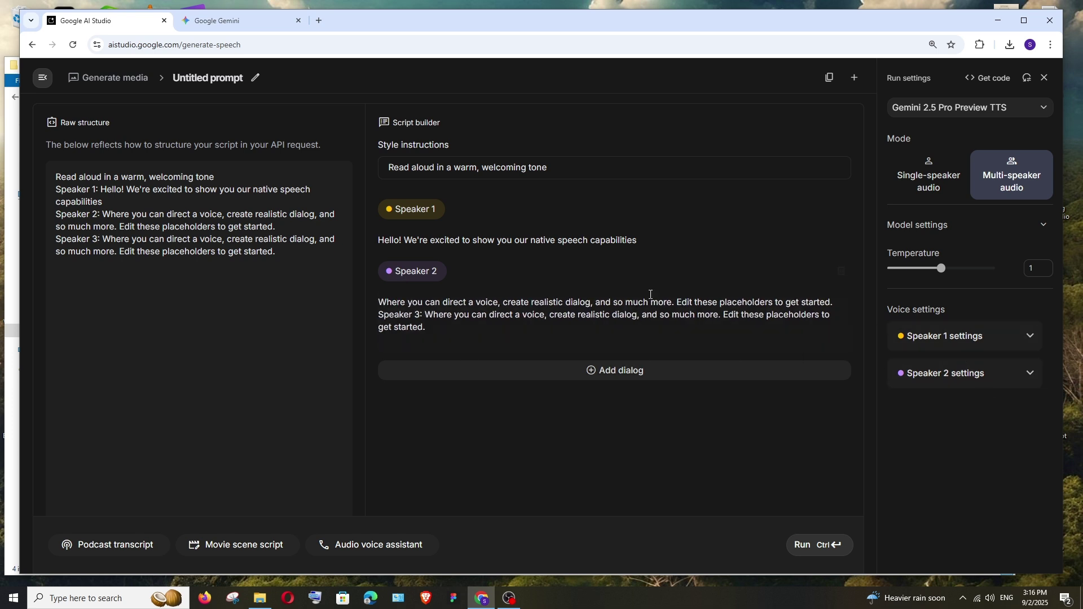
key(BackSpace)
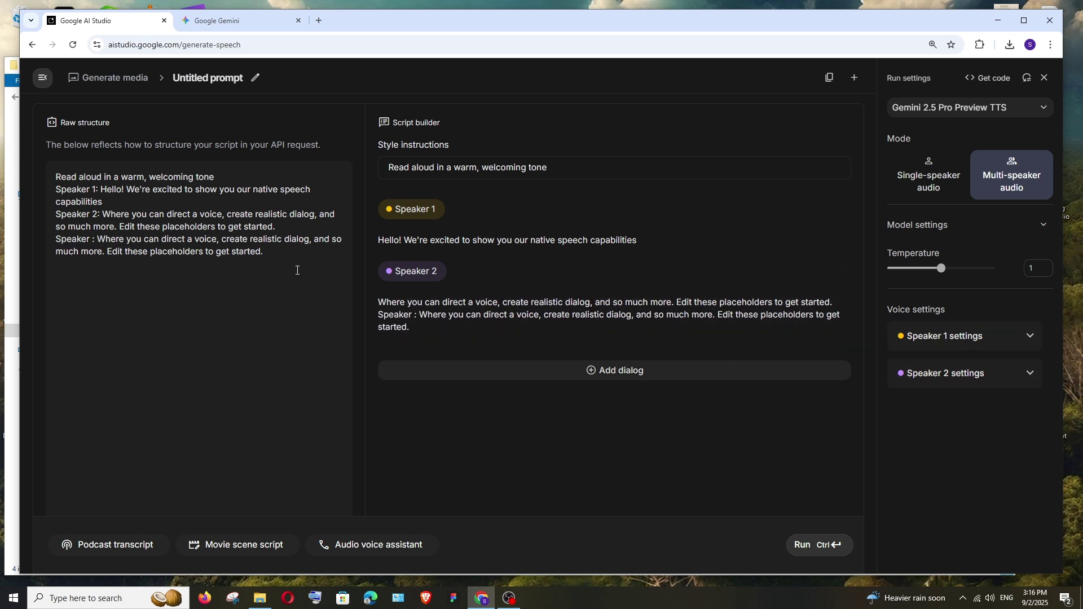
text(1)
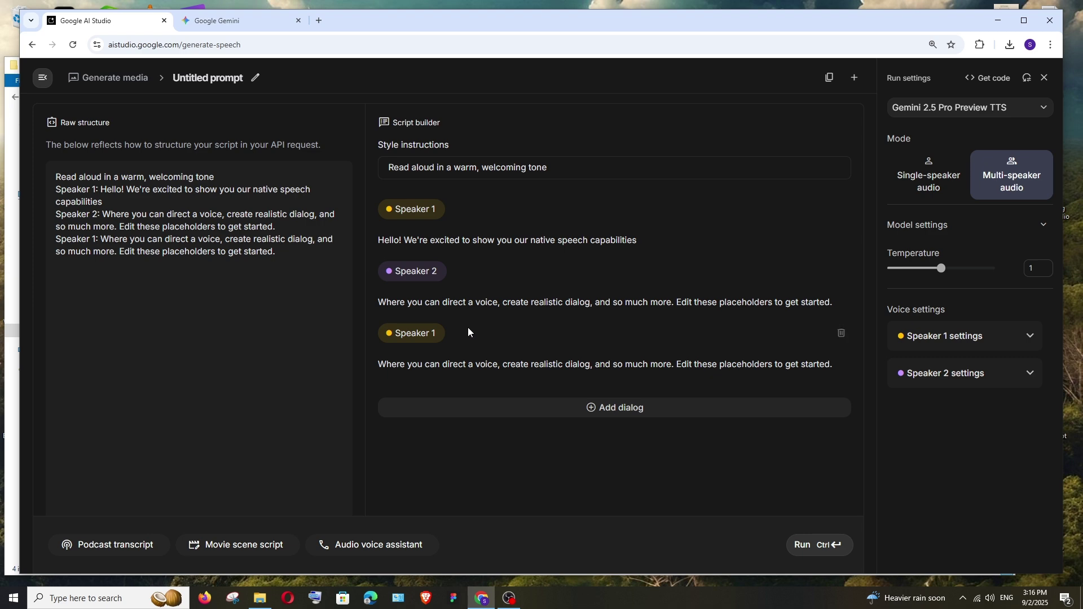
key(ctrl+plus)
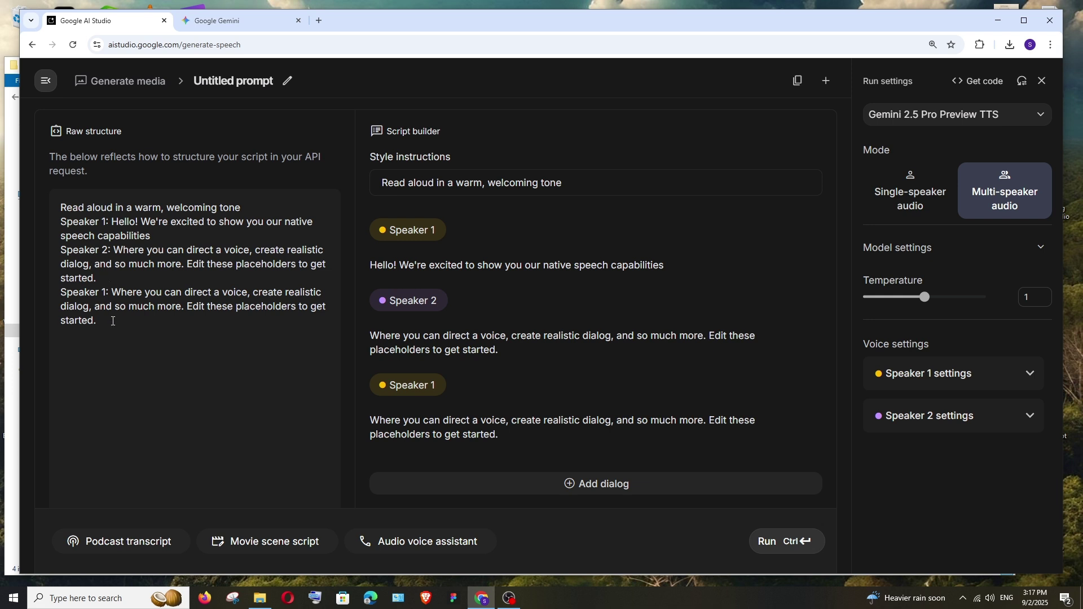
Duplicate that line as a fourth line labelled Speaker 2, removing its final period
drag(113, 322, 59, 205)
click(139, 252)
drag(113, 250, 121, 284)
triple_click(108, 293)
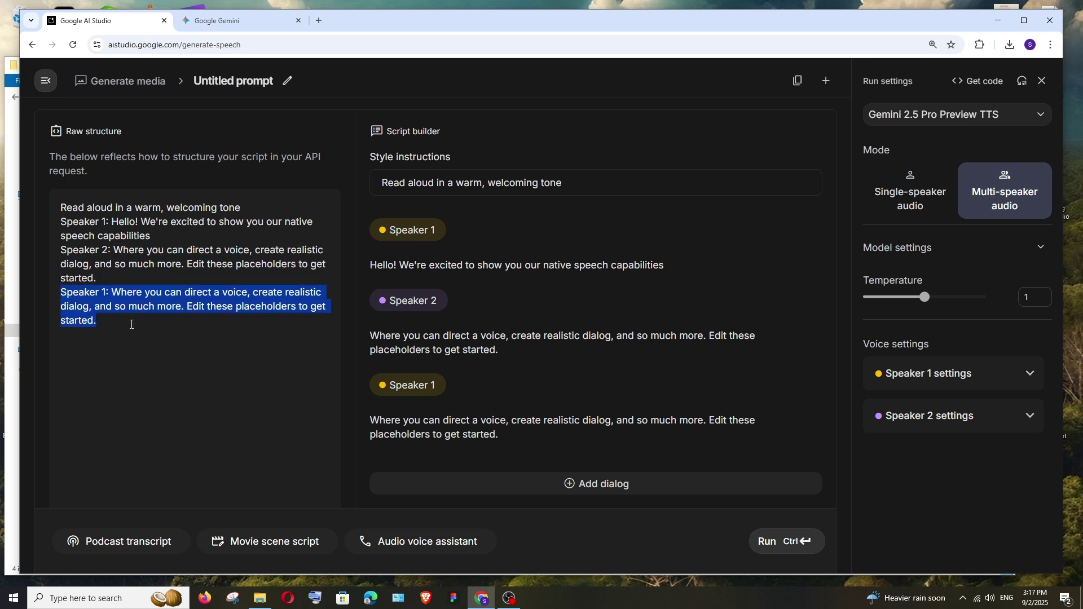
click(131, 324)
key(Return)
text(Speaker 1: Where you can direct a voice, create realistic dialog, and so much more. Edit these placeholders to get started.)
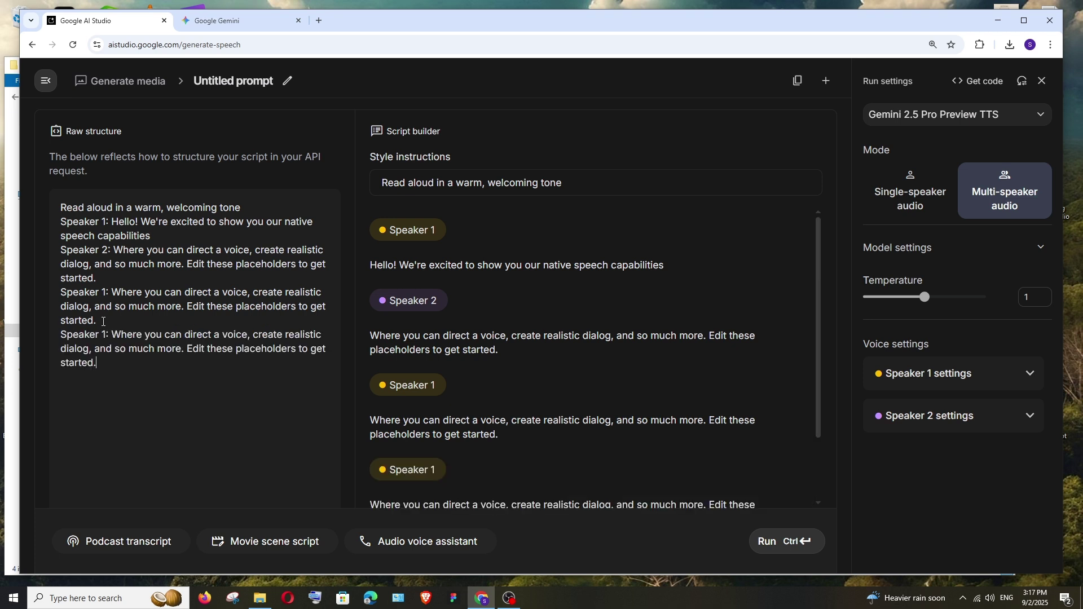
key(BackSpace)
text(2)
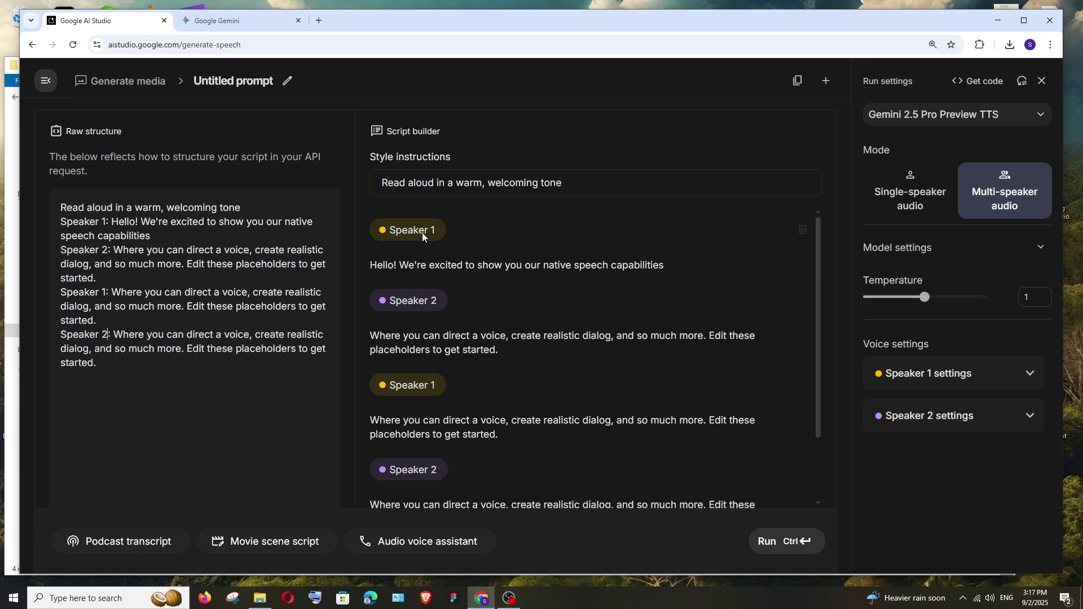
scroll(490, 440, down, 2)
click(531, 438)
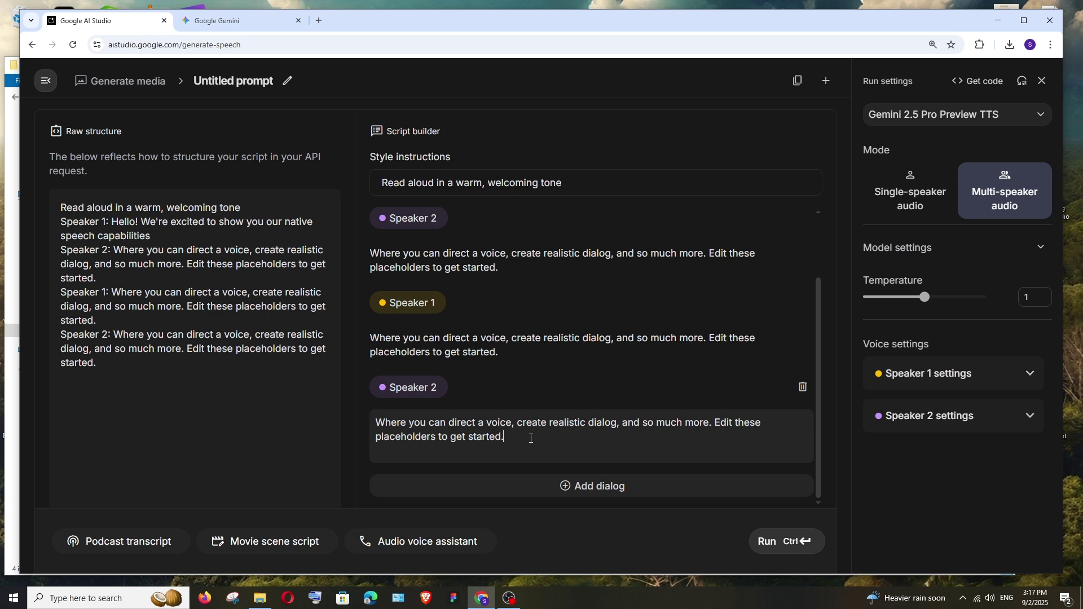
key(BackSpace)
scroll(532, 435, up, 2)
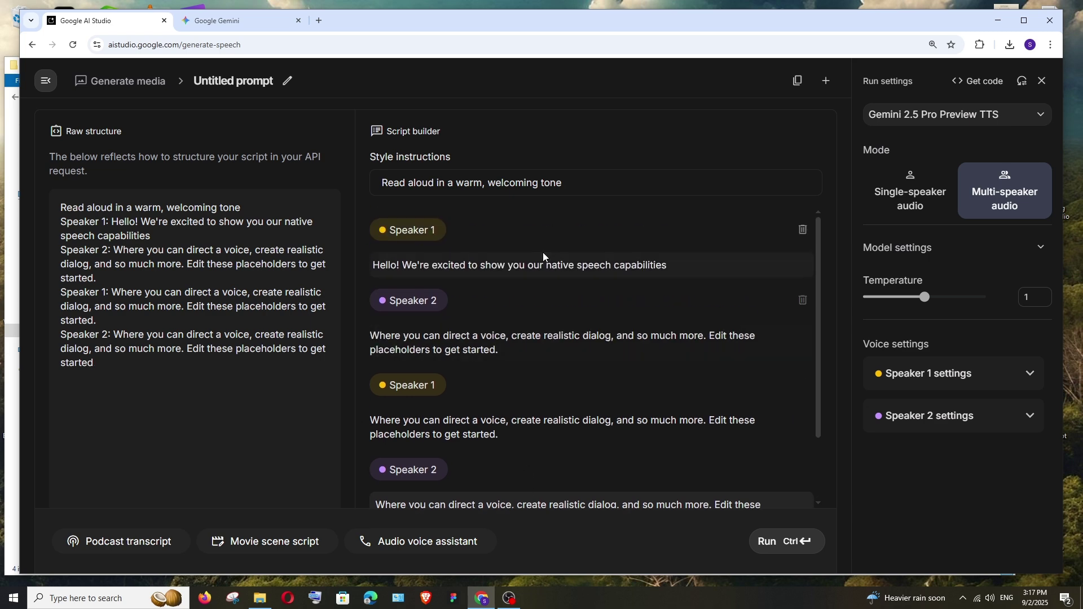
key(ctrl+minus)
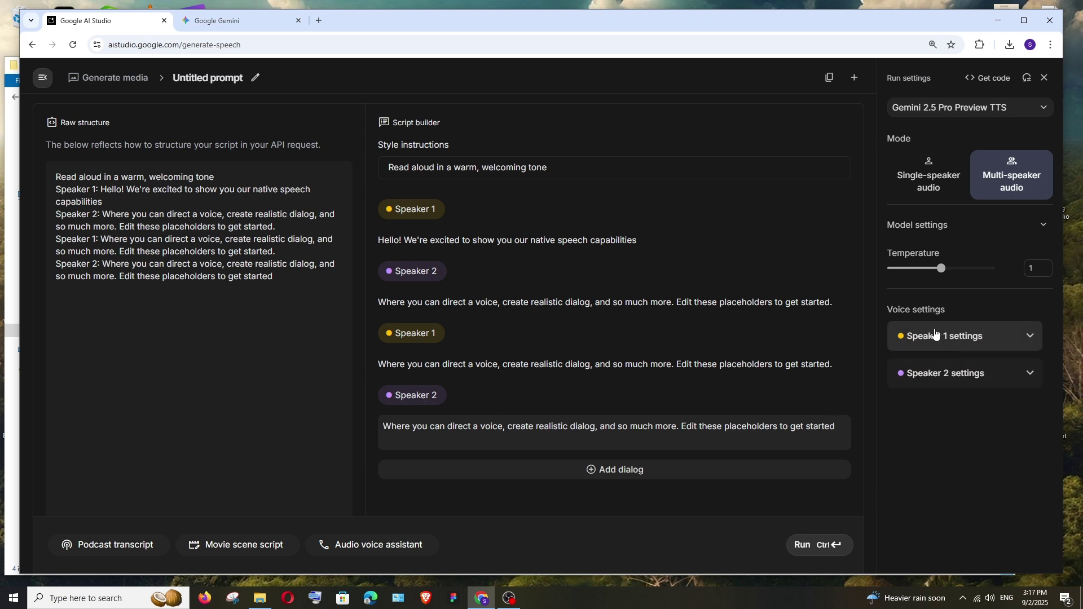
Set Speaker 1's voice to Charon and confirm Speaker 2 still uses Puck
click(938, 334)
click(965, 431)
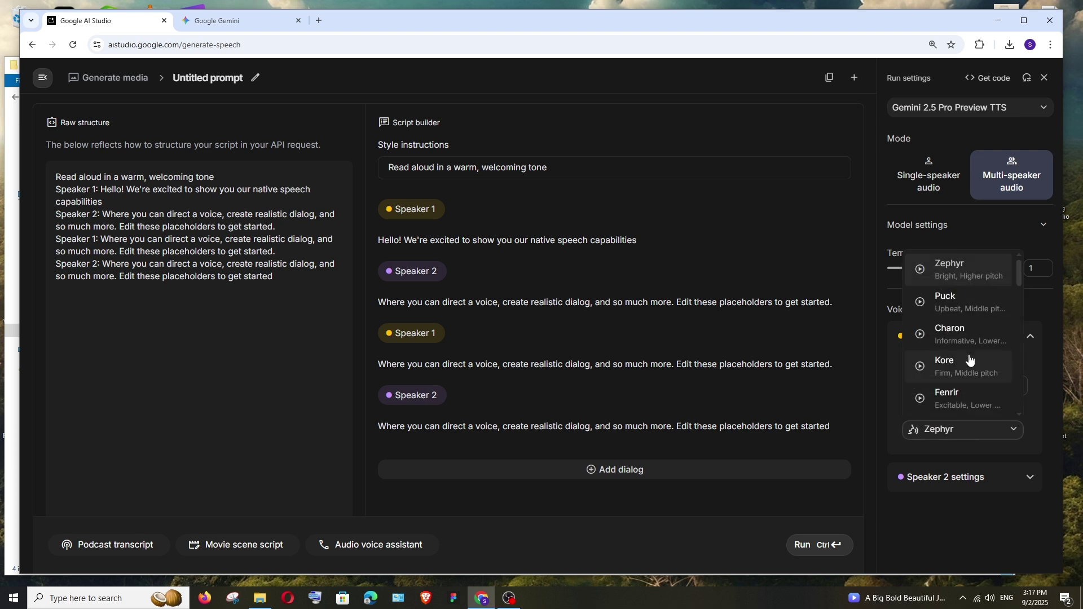
click(955, 336)
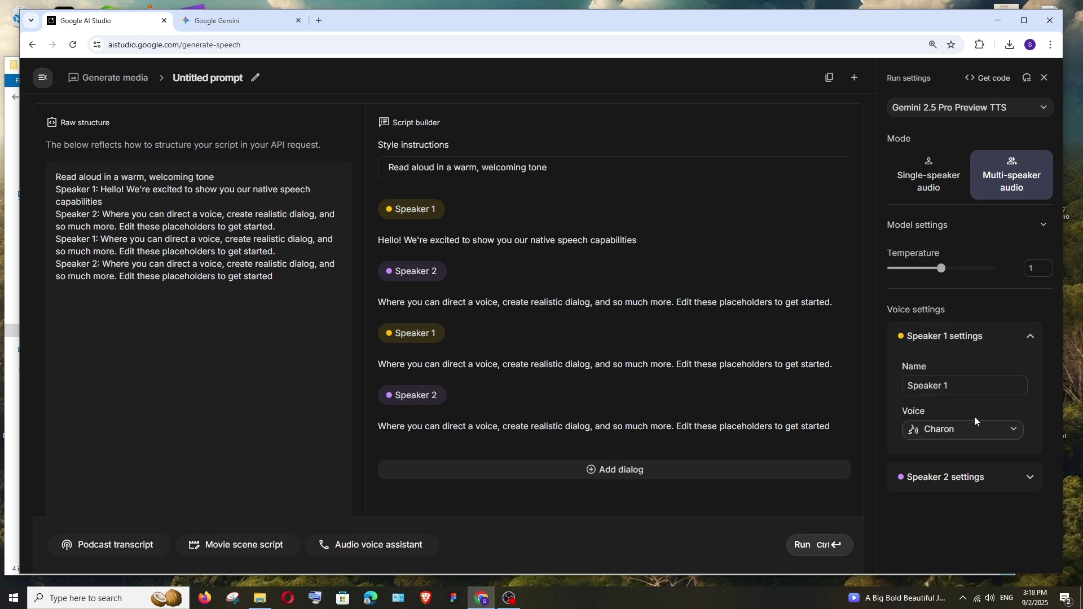
click(978, 476)
scroll(956, 458, down, 1)
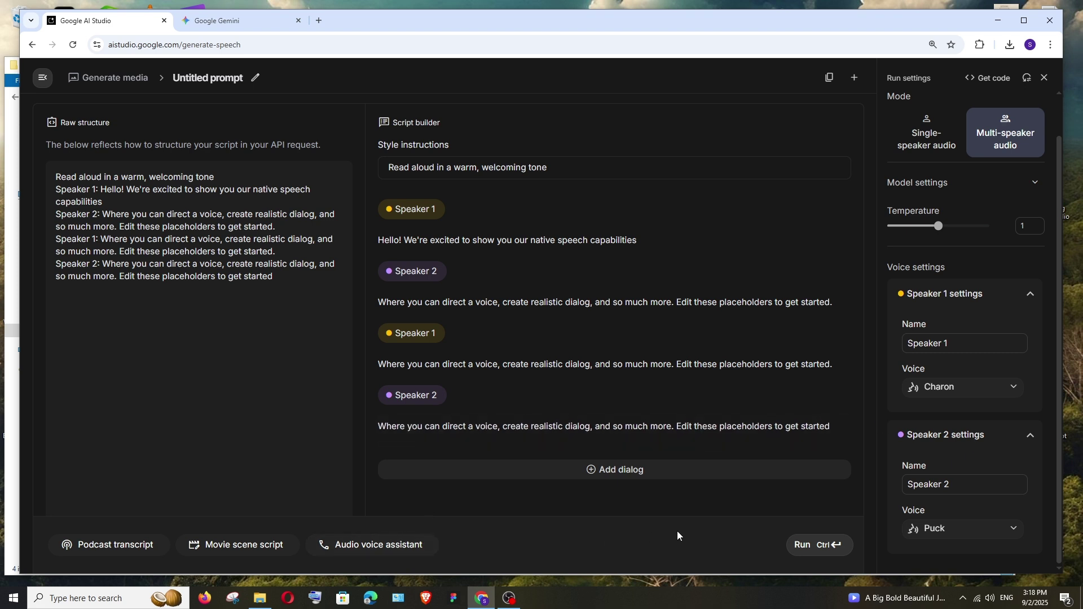
Run the Charon/Puck script into a 20-second clip, pause it, and add a Speaker 1 line
key(ctrl+Return)
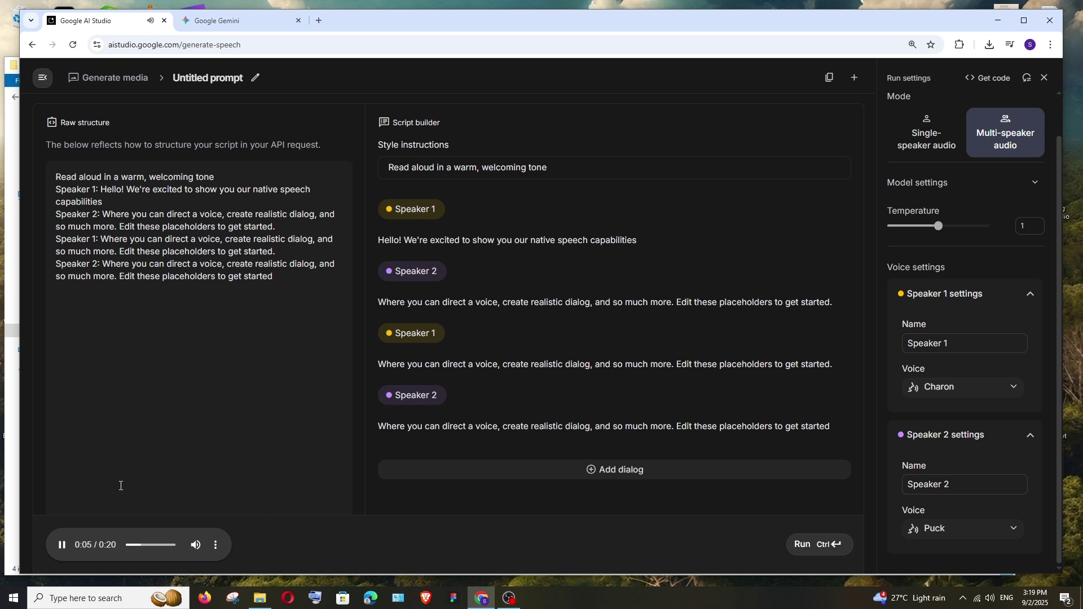
click(61, 547)
click(215, 545)
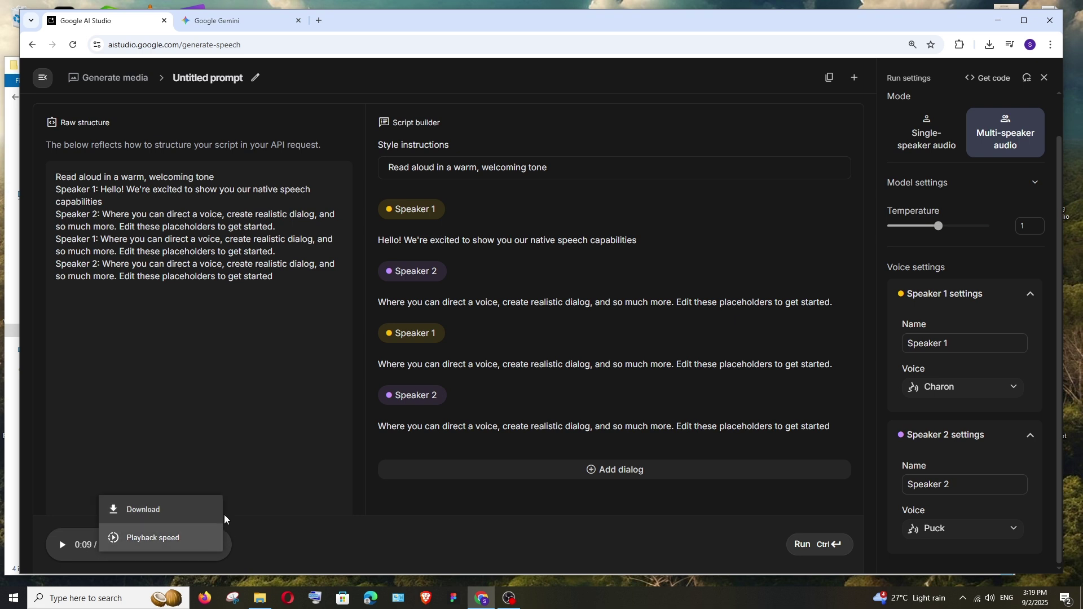
click(286, 472)
key(Return)
text(Speaker 1:)
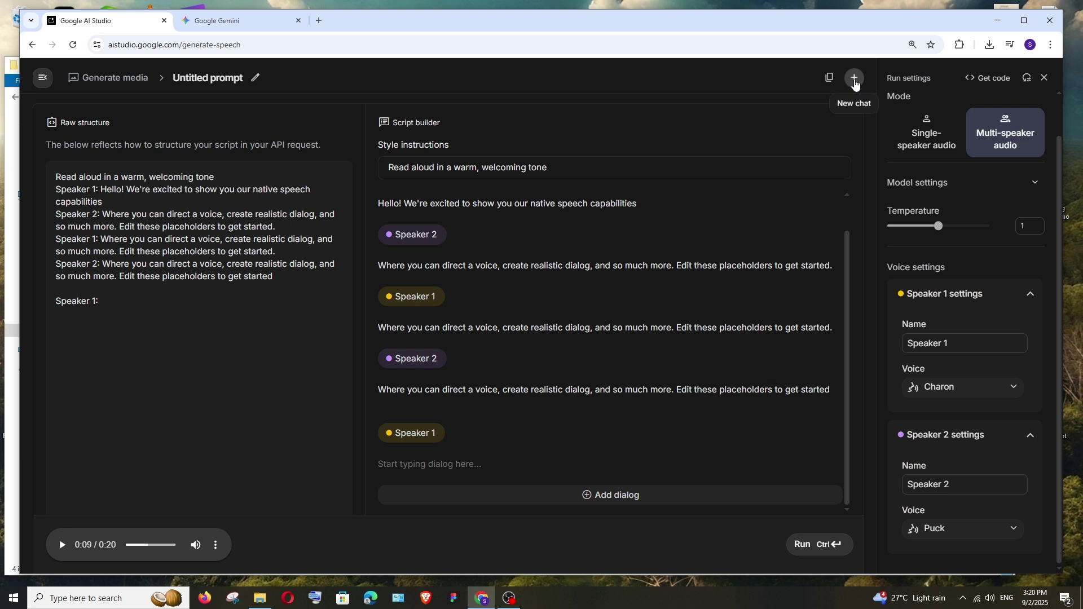
Start a new empty chat, then return to the Generate media gallery
click(855, 79)
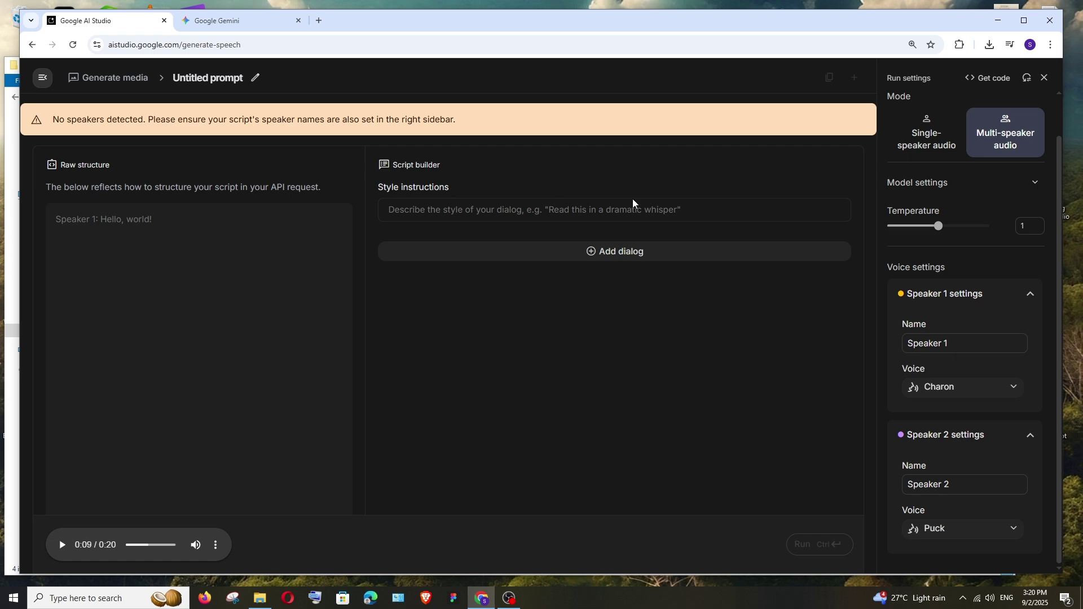
click(136, 79)
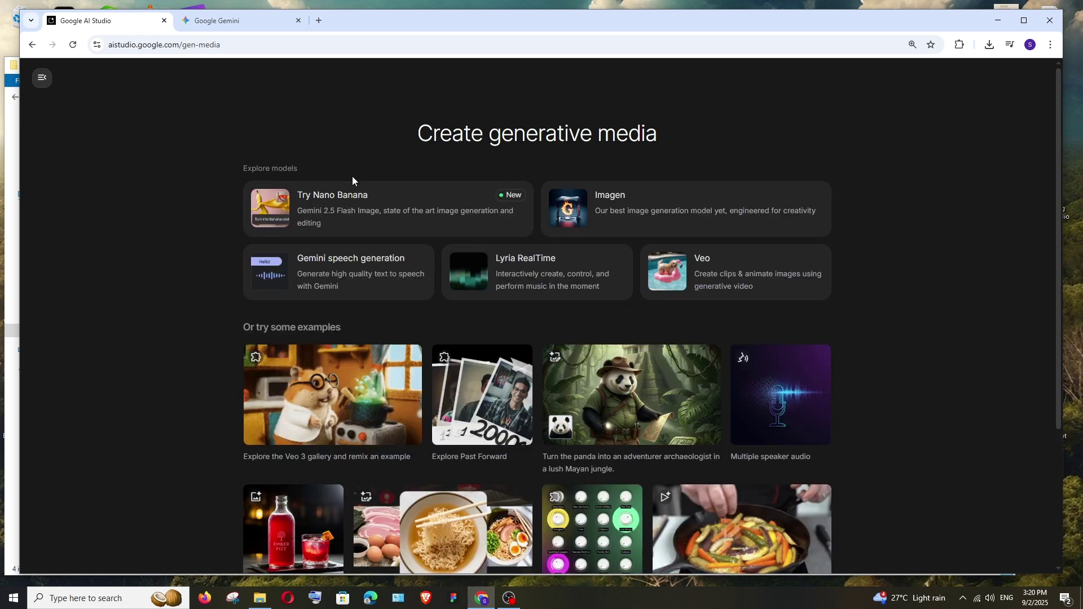